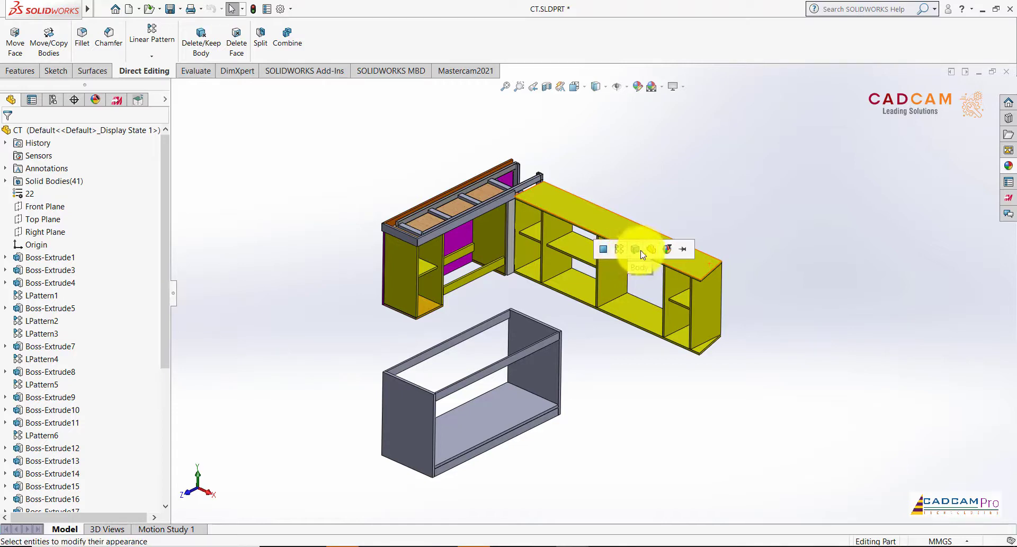
# Apply the brushed chromium appearance to all geometry sharing the countertop's yellow color, using the Appearance Filter target
pyautogui.click(645, 249)
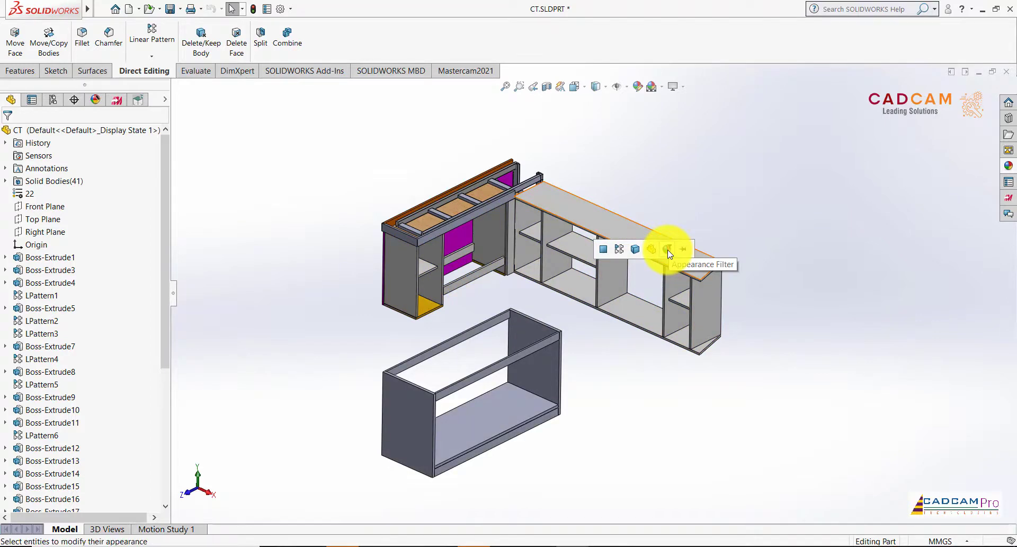
pyautogui.click(668, 250)
pyautogui.click(669, 192)
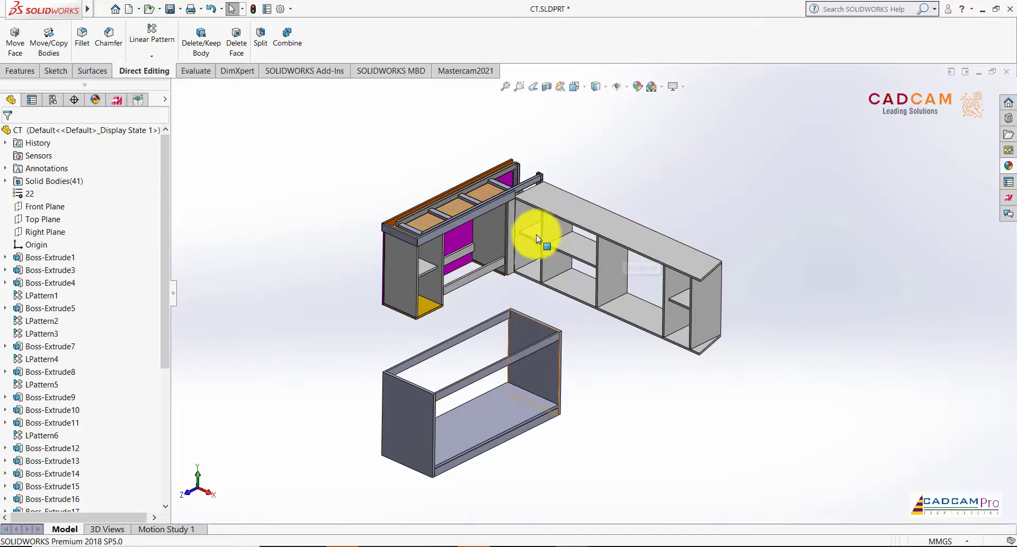
# Examine the metal appearance library and the appearances applied to the model, checking which geometry uses polished beech 2d
pyautogui.click(1007, 166)
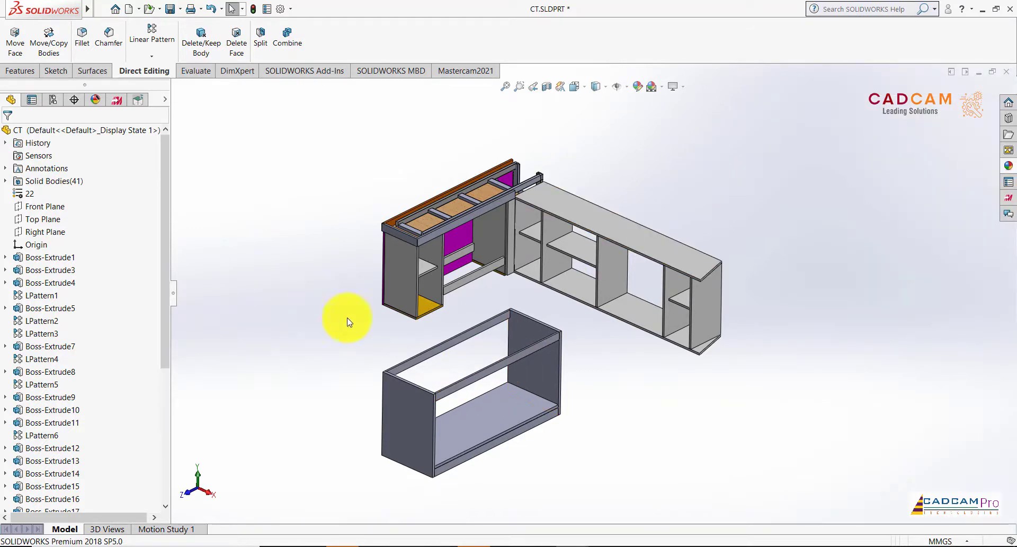
pyautogui.click(1003, 167)
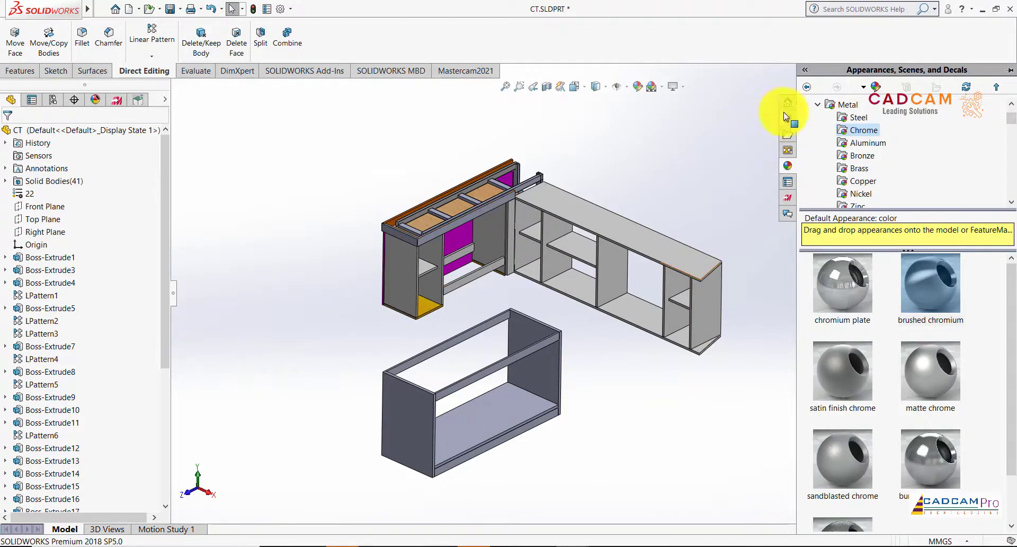
pyautogui.scroll(-1, 926, 170)
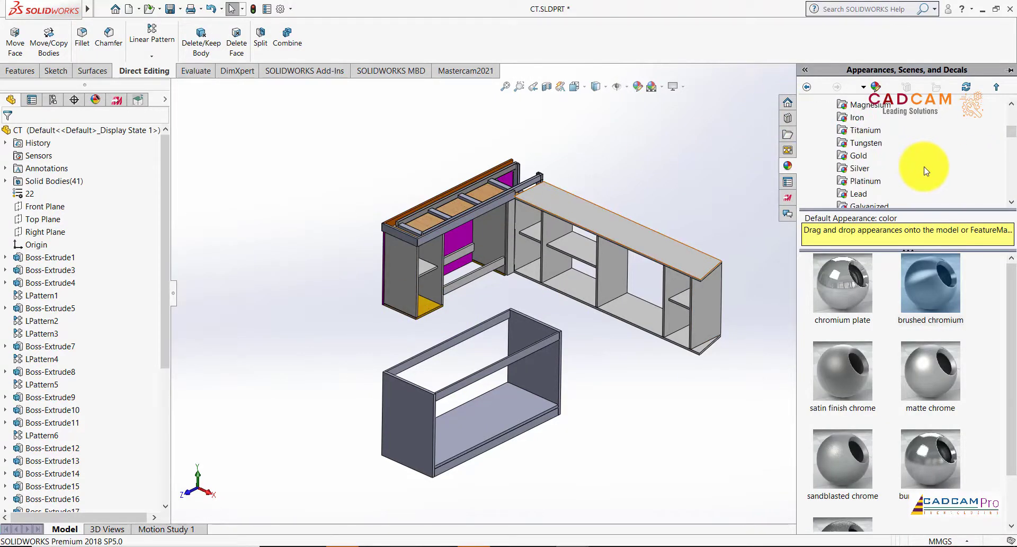
pyautogui.click(723, 125)
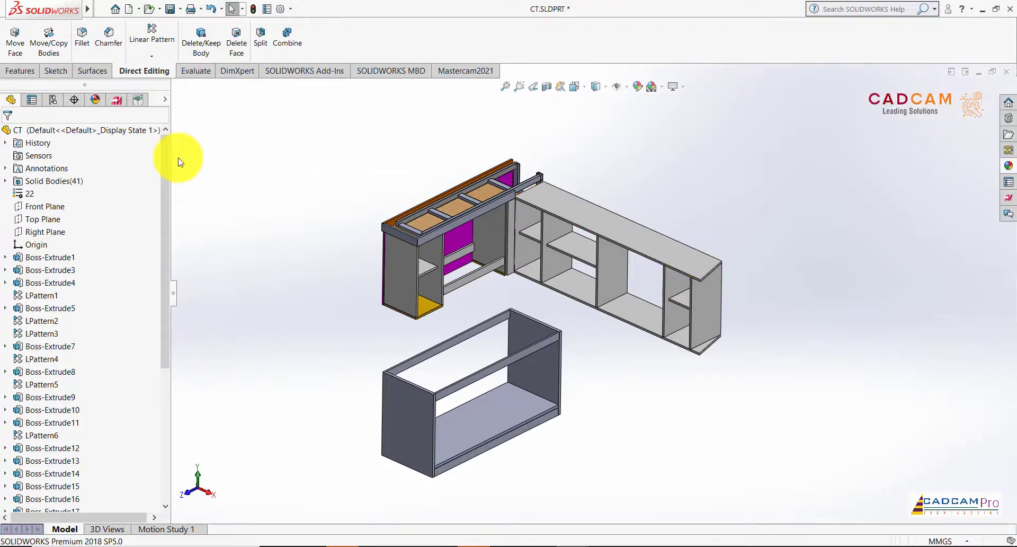
pyautogui.click(95, 100)
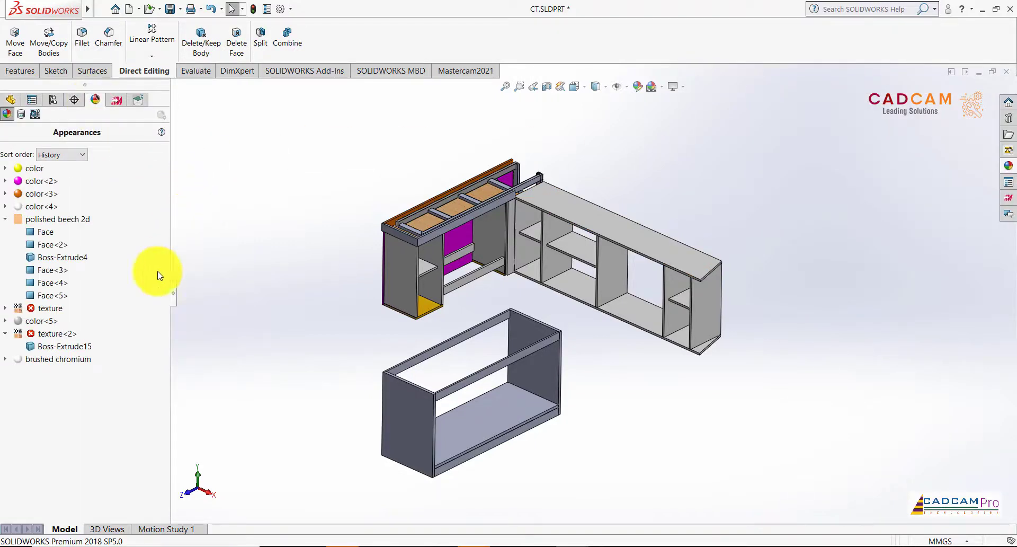
pyautogui.moveTo(33, 170)
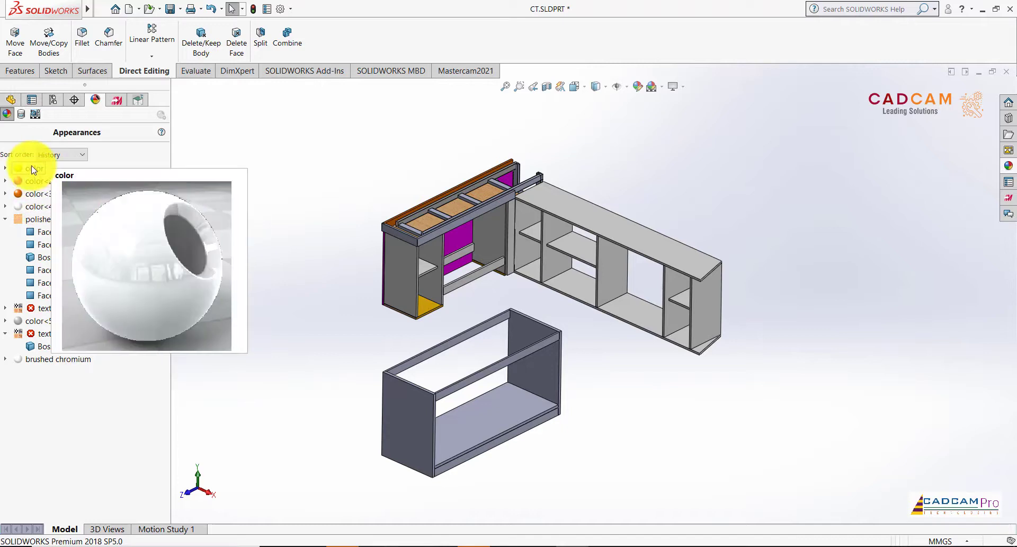
pyautogui.click(42, 221)
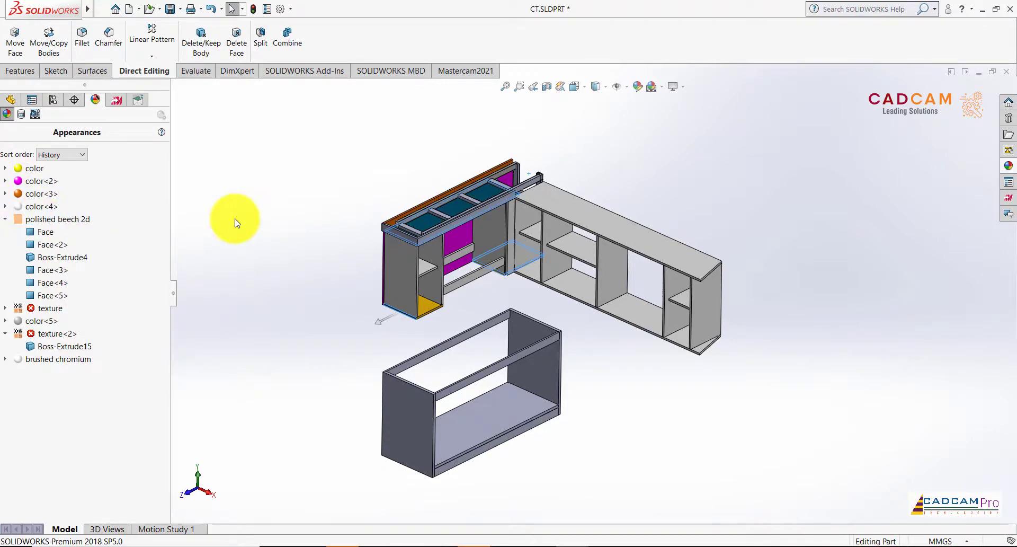
pyautogui.click(46, 207)
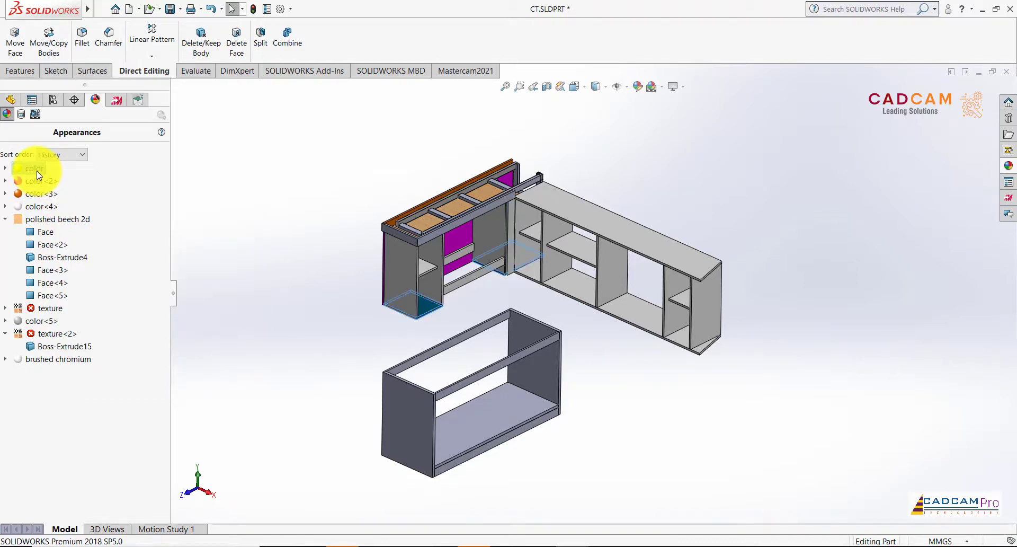
# Open the polished beech 2d appearance for editing with its advanced color and image settings
pyautogui.click(46, 225)
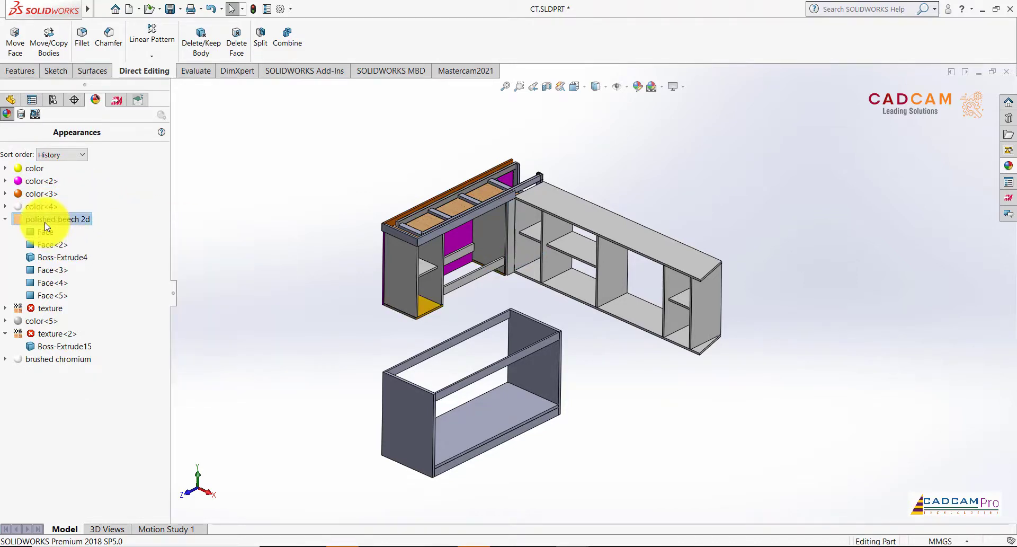
pyautogui.rightClick(46, 225)
pyautogui.click(100, 243)
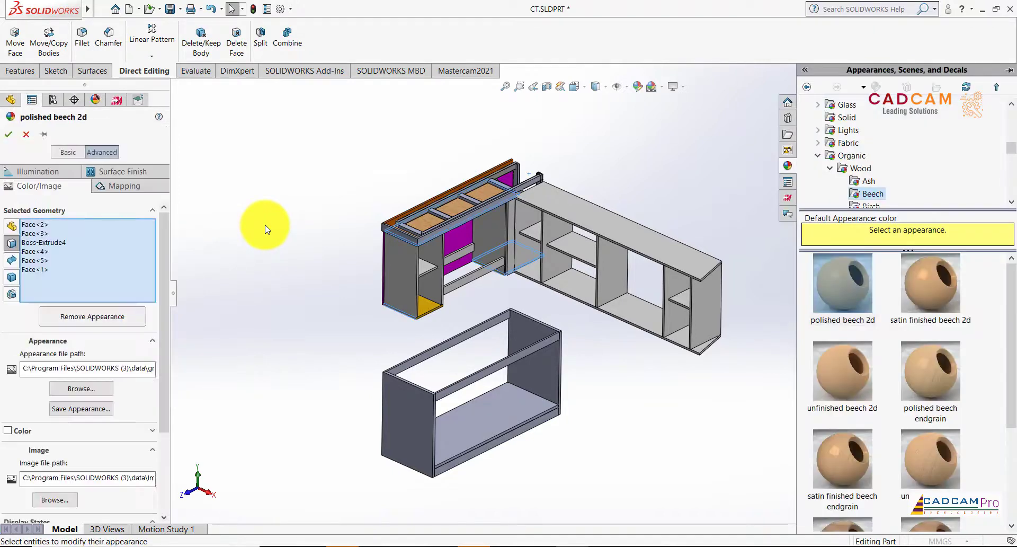
pyautogui.click(102, 153)
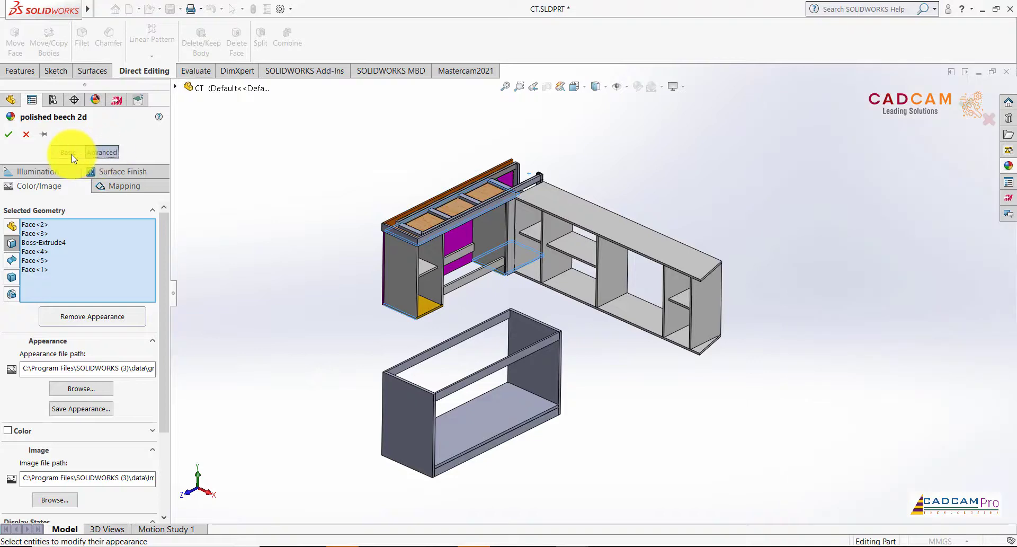
pyautogui.click(73, 153)
pyautogui.click(99, 153)
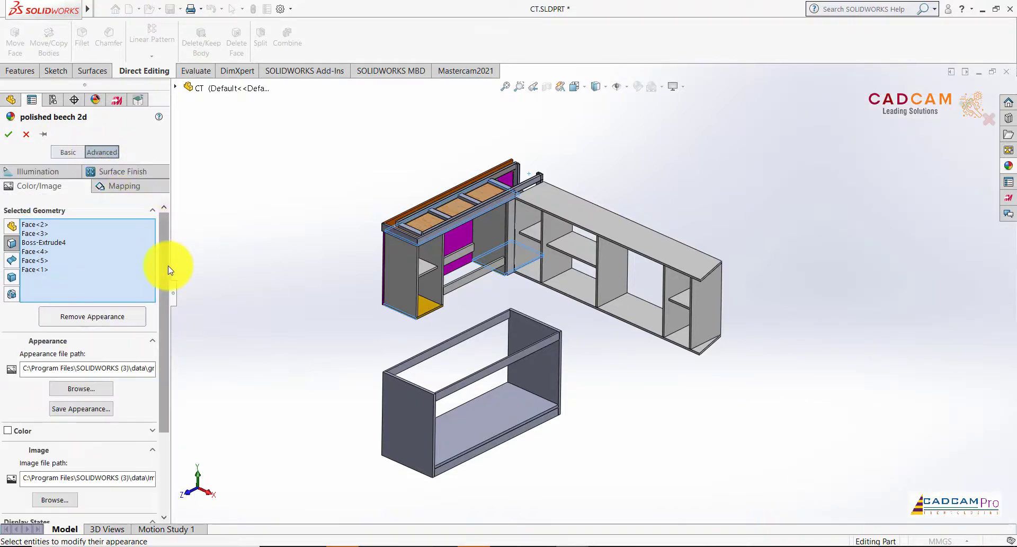
pyautogui.moveTo(170, 269); pyautogui.dragTo(166, 358)
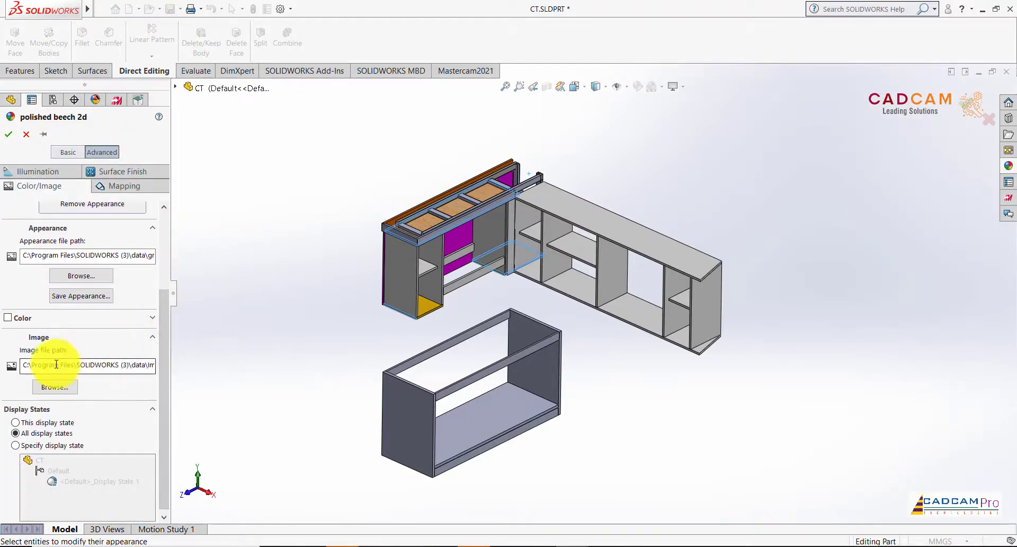
# Replace the polished beech 2d appearance's image with wood image.jpg from the Desktop and accept the edit
pyautogui.click(55, 386)
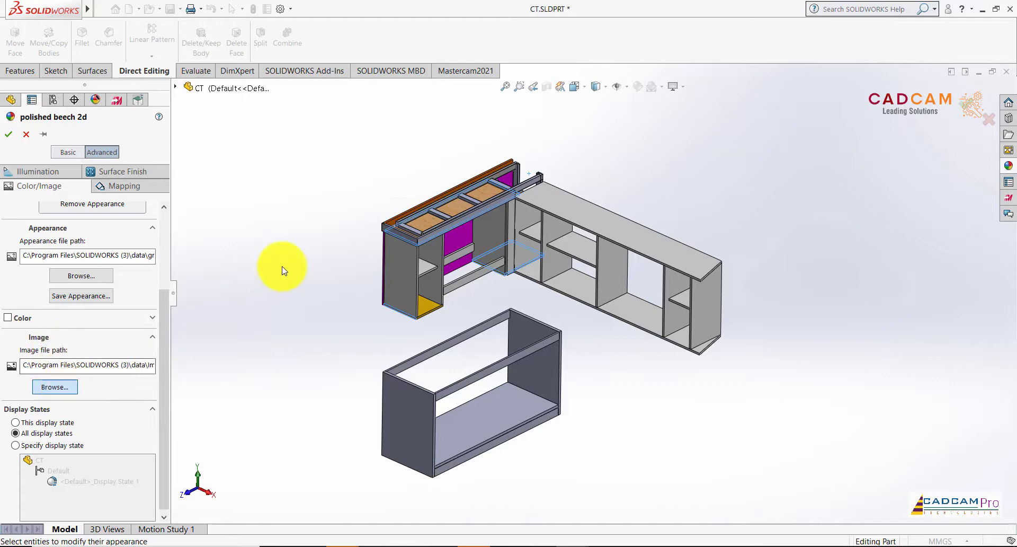
pyautogui.scroll(-3, 335, 204)
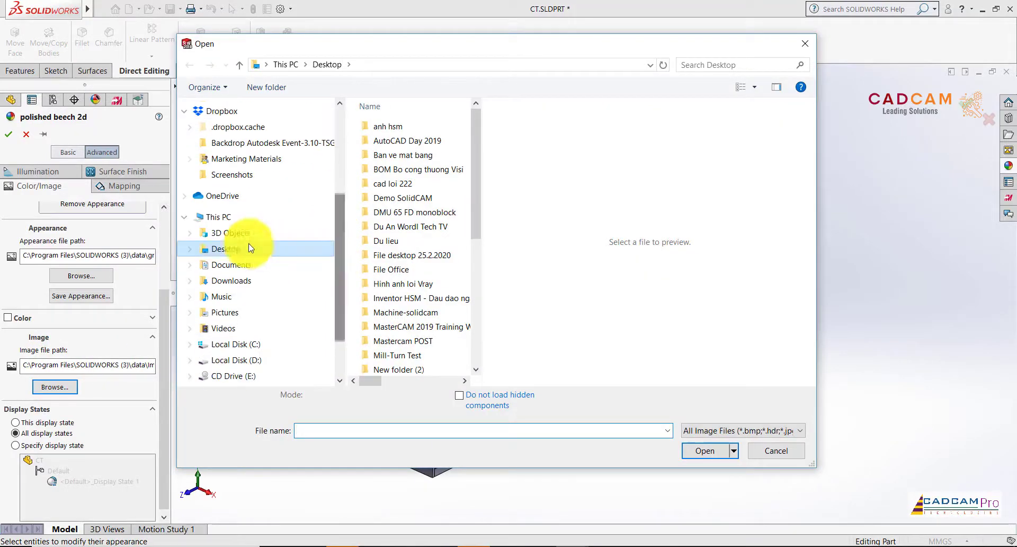
pyautogui.click(265, 249)
pyautogui.moveTo(473, 206); pyautogui.dragTo(472, 354)
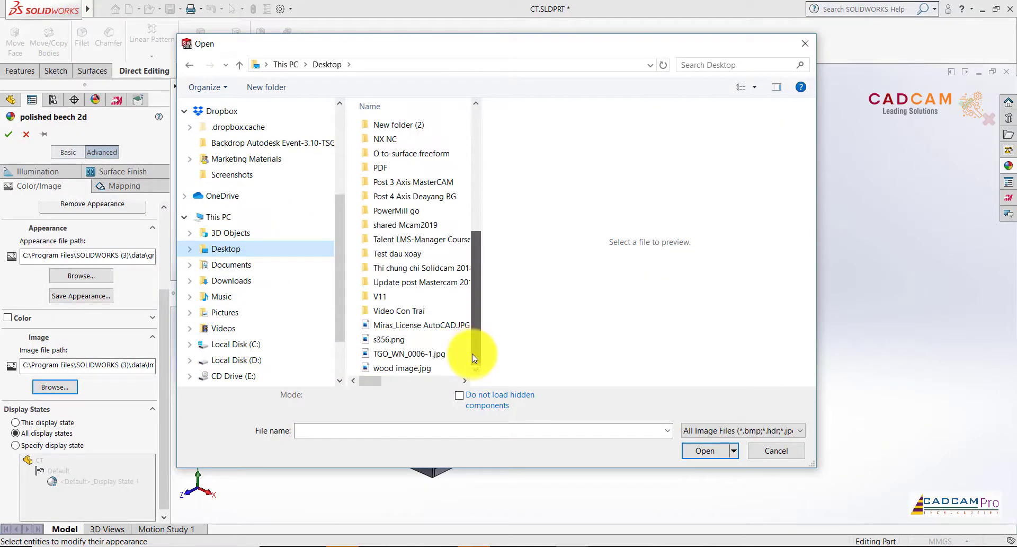
pyautogui.click(422, 370)
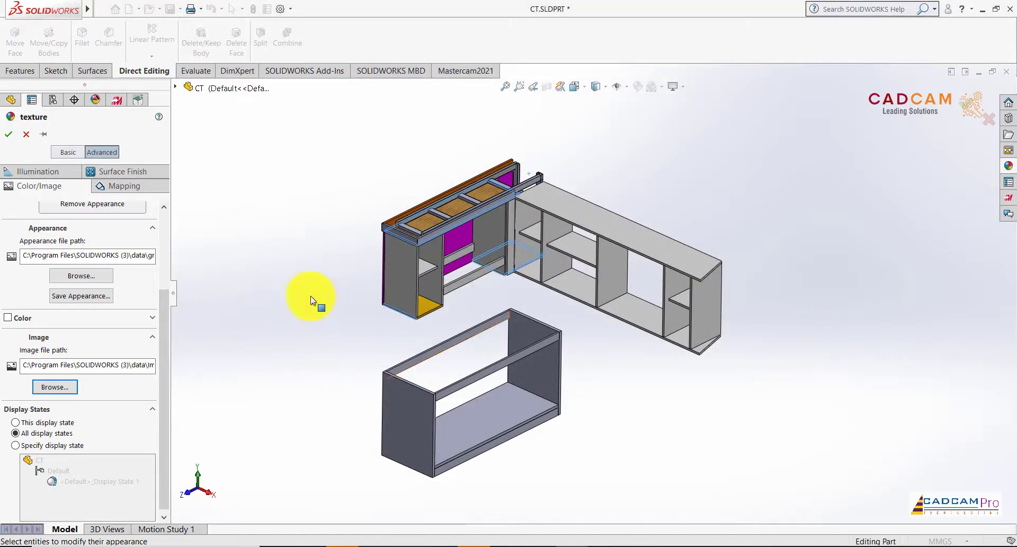
pyautogui.click(9, 134)
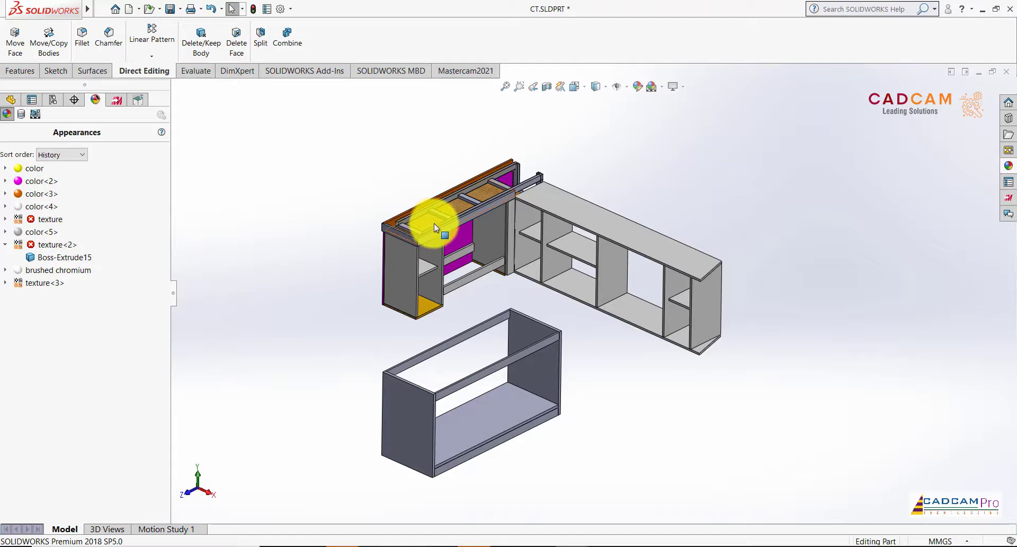
# Examine the wood grain on the panels between the desk frame's crossbars, then review the whole model
pyautogui.scroll(-5, 434, 224)
pyautogui.scroll(-3, 549, 263)
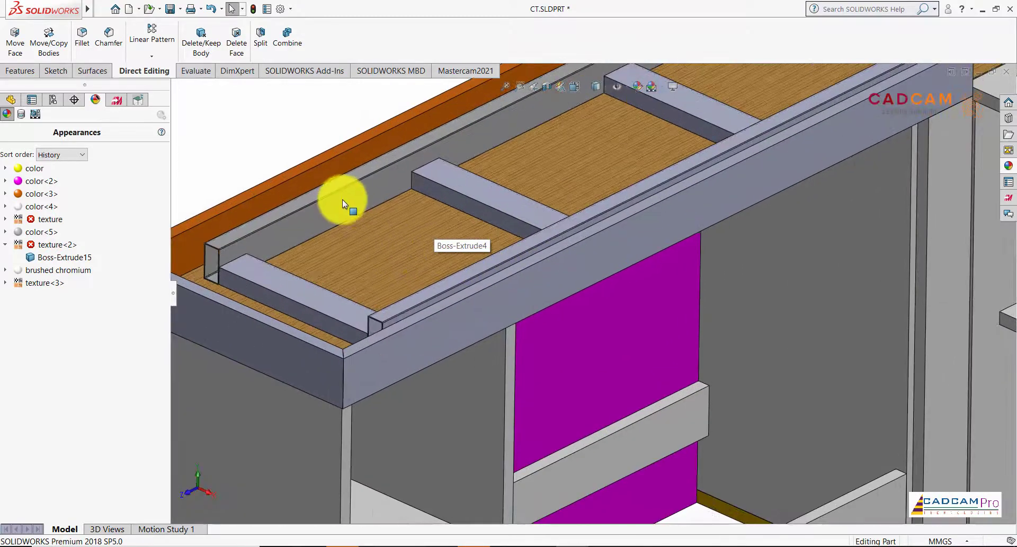
pyautogui.scroll(4, 332, 135)
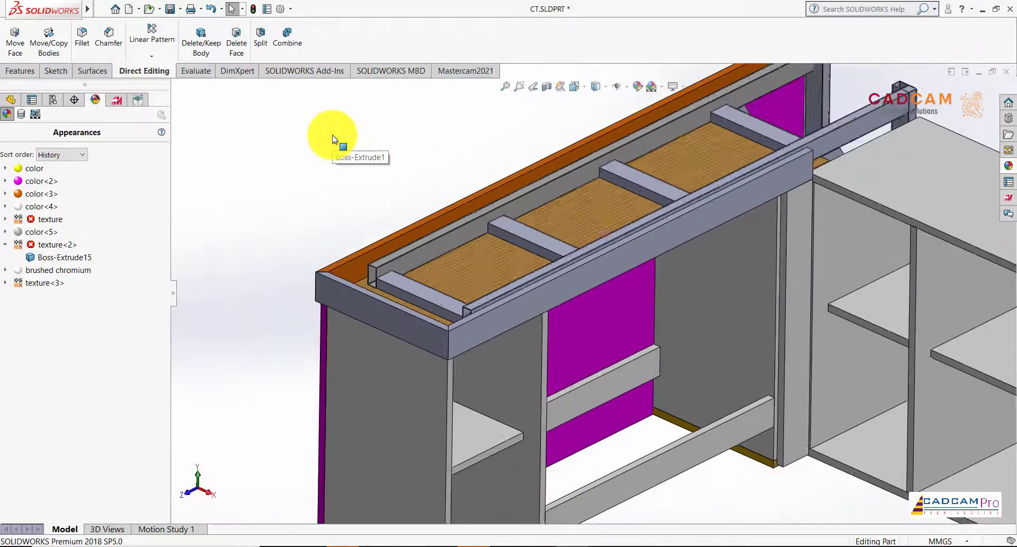
pyautogui.scroll(5, 332, 134)
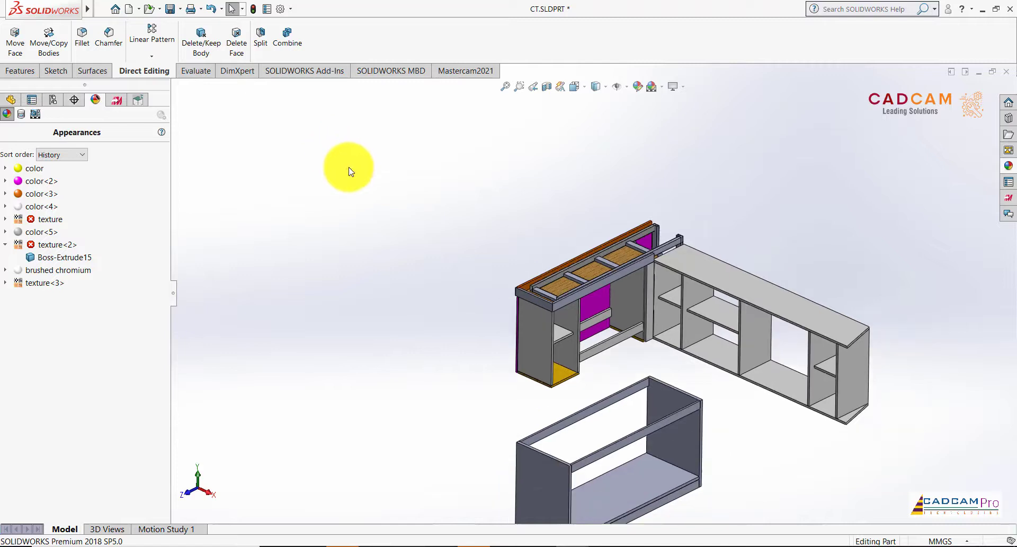
pyautogui.scroll(2, 347, 168)
pyautogui.scroll(-4, 688, 445)
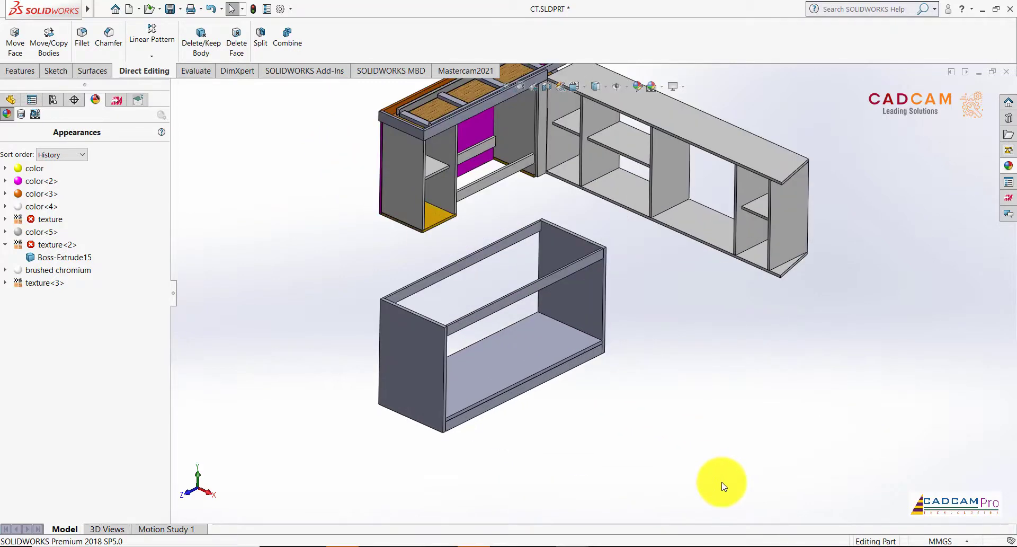
pyautogui.scroll(2, 647, 453)
# Open the brushed chromium appearance for editing and browse for a replacement appearance file
pyautogui.moveTo(62, 274)
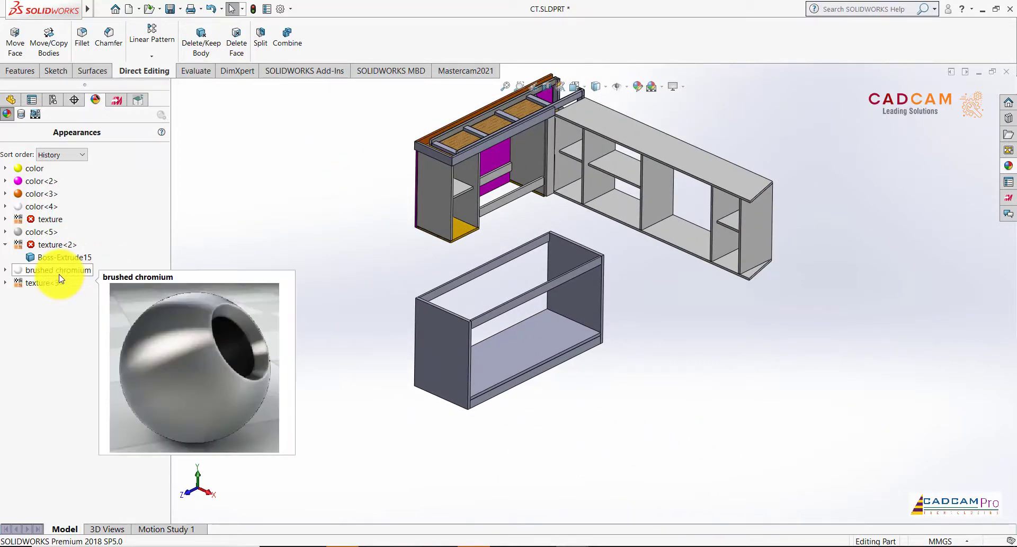
pyautogui.click(43, 273)
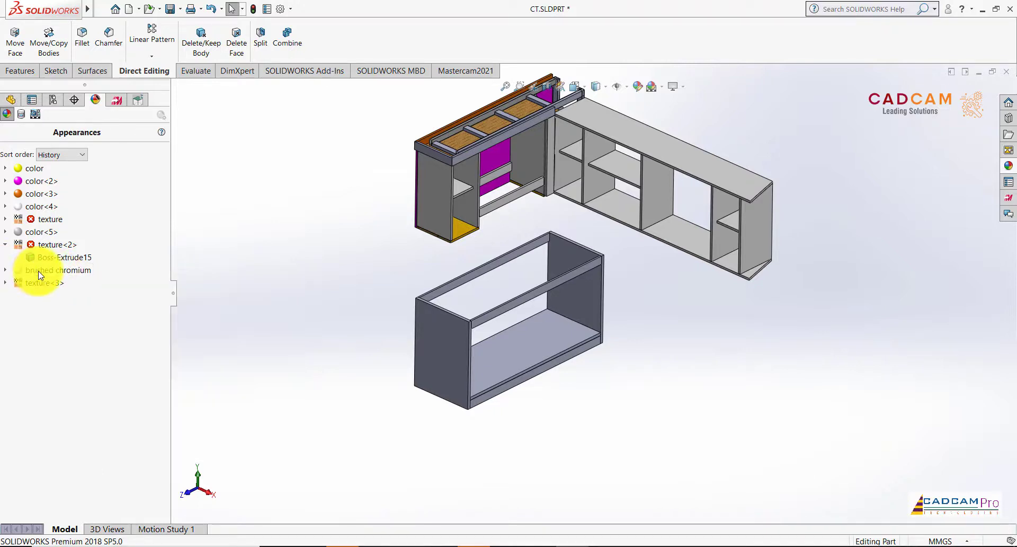
pyautogui.rightClick(45, 274)
pyautogui.click(79, 290)
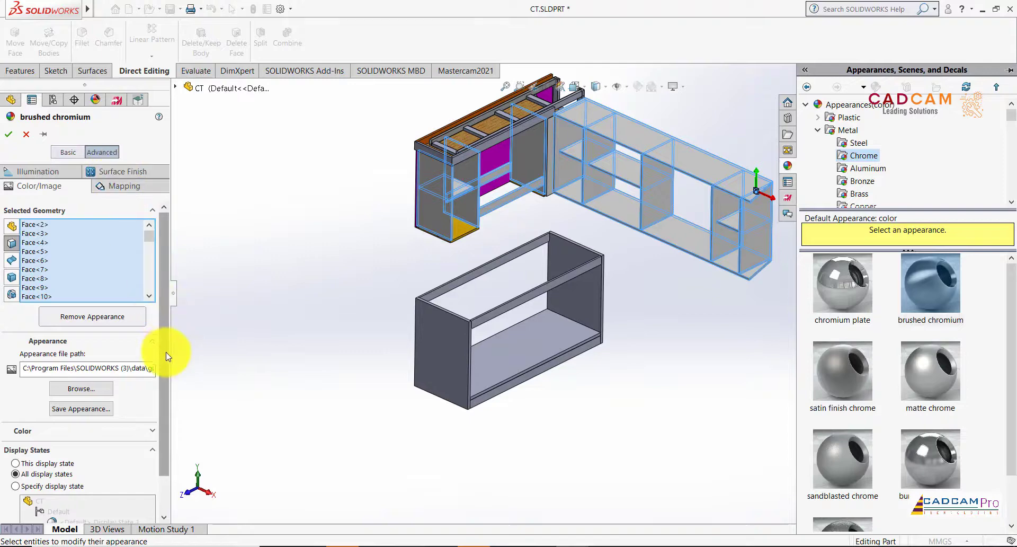
pyautogui.moveTo(167, 352); pyautogui.dragTo(146, 405)
pyautogui.click(99, 348)
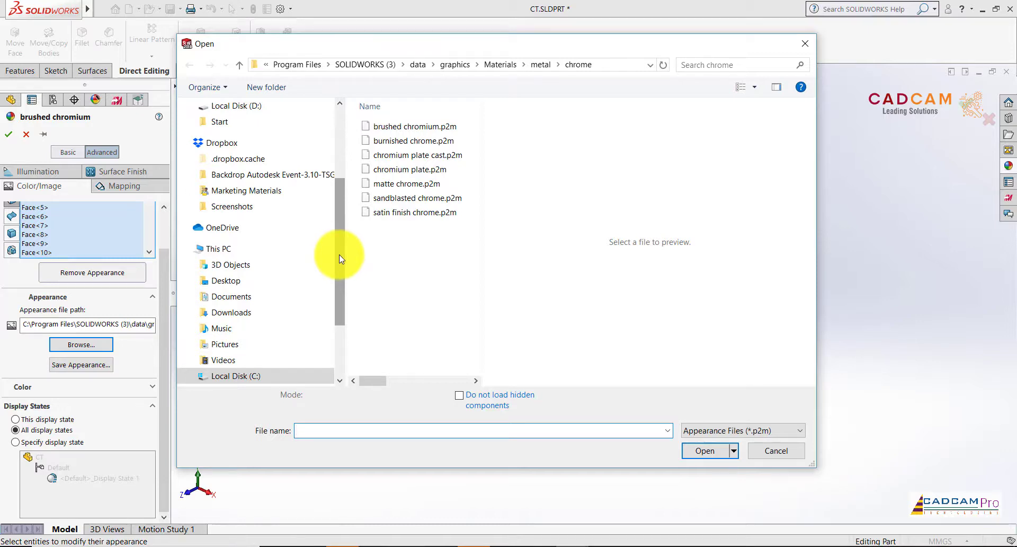
# Load wood image.jpg from the Desktop as the replacement appearance, with the file filter set to All Image Files
pyautogui.moveTo(339, 255); pyautogui.dragTo(366, 218)
pyautogui.click(237, 345)
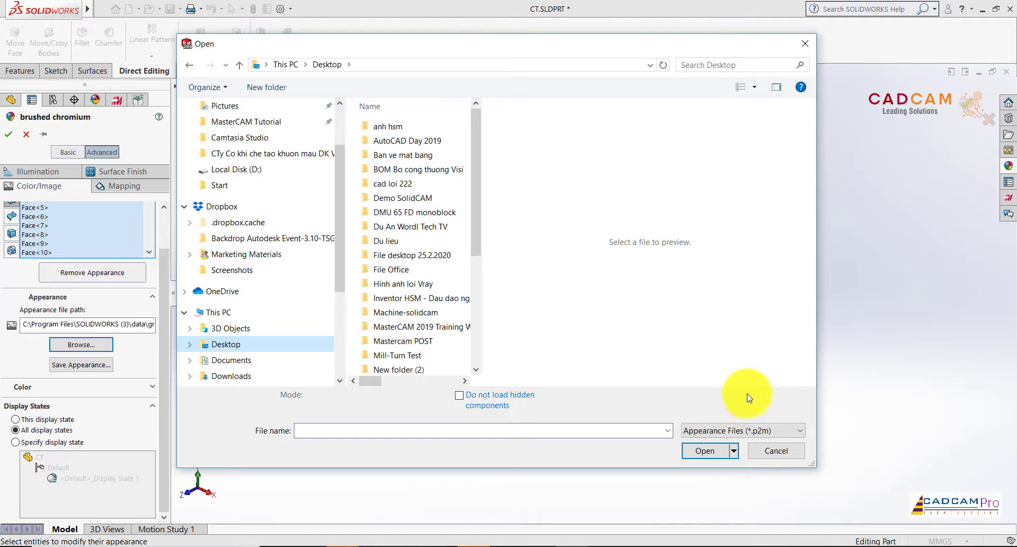
pyautogui.click(726, 428)
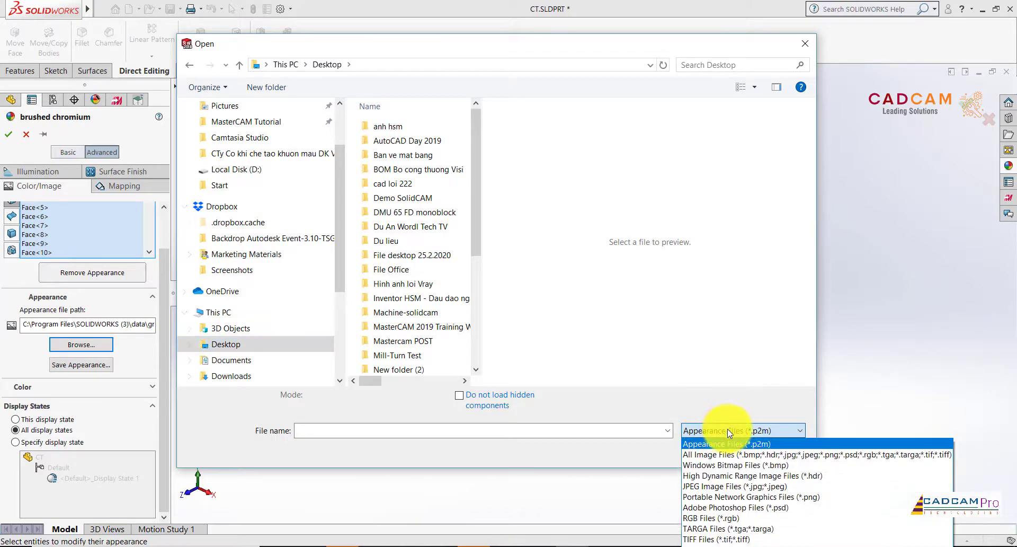
pyautogui.click(726, 453)
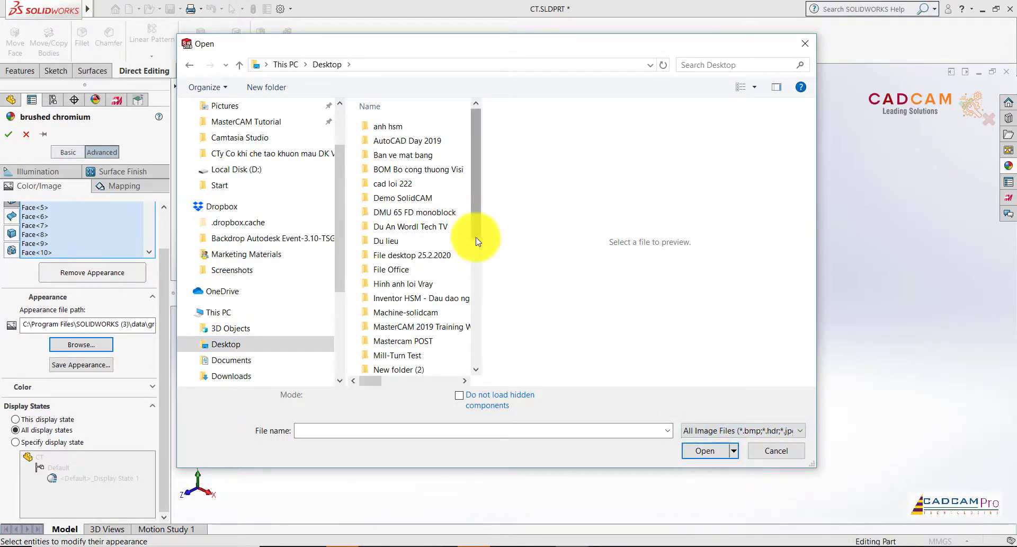
pyautogui.moveTo(477, 239); pyautogui.dragTo(485, 378)
pyautogui.doubleClick(403, 368)
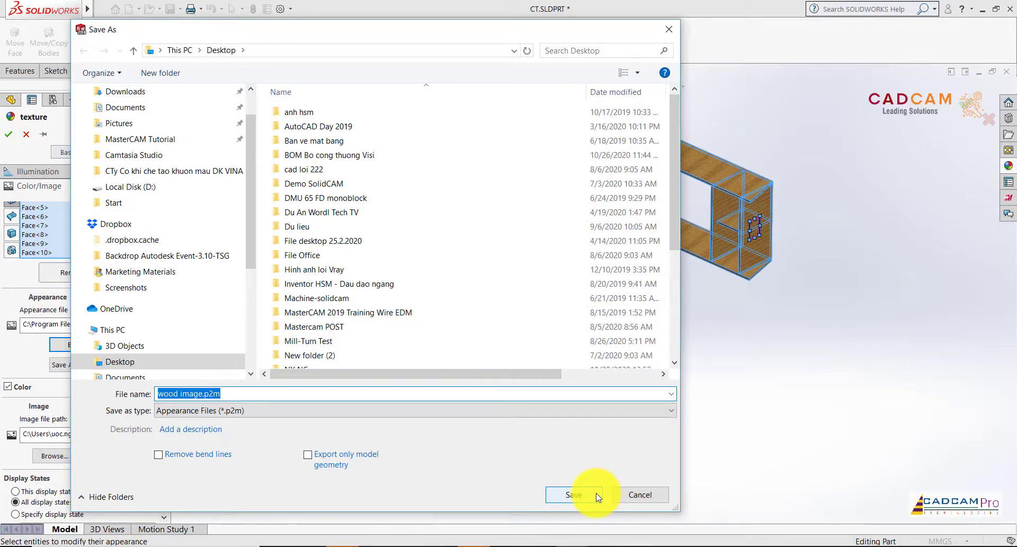
# Save the appearance as wood image.p2m on the Desktop, make that folder visible in the Task Pane, and accept the edit
pyautogui.click(580, 493)
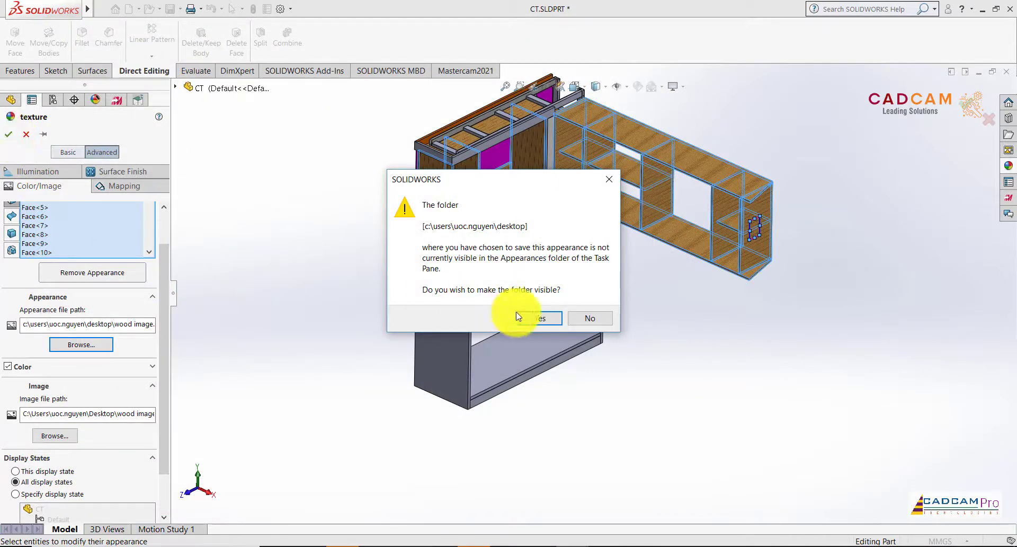
pyautogui.click(538, 317)
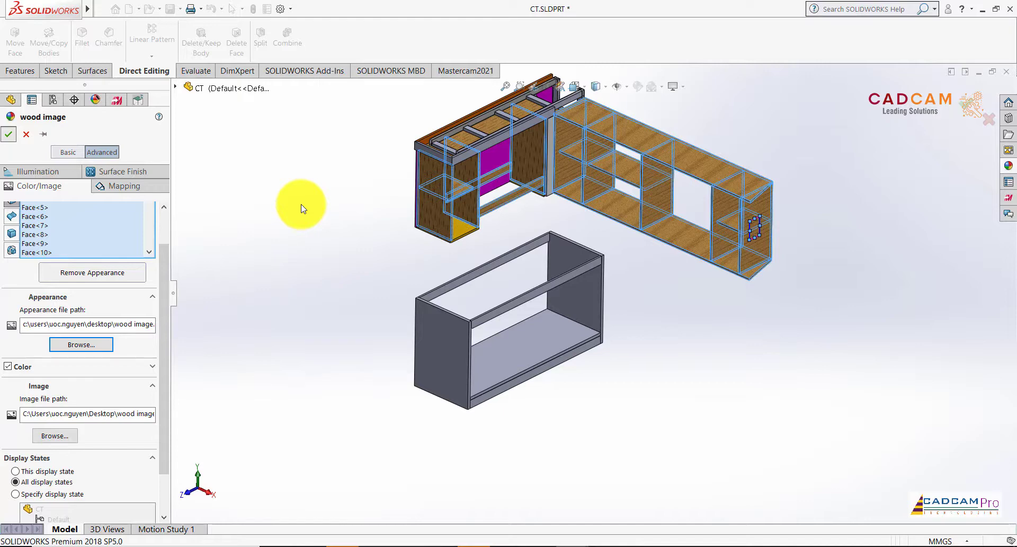
pyautogui.click(9, 134)
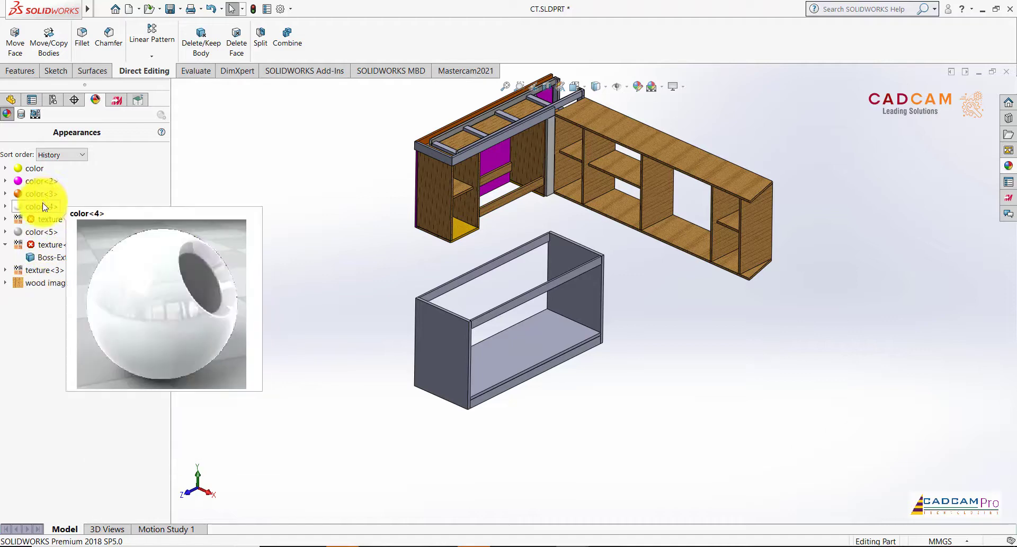
# Examine which bodies and features of the cabinet carry the color, color<2>, color<4> and color<5> appearances
pyautogui.click(6, 206)
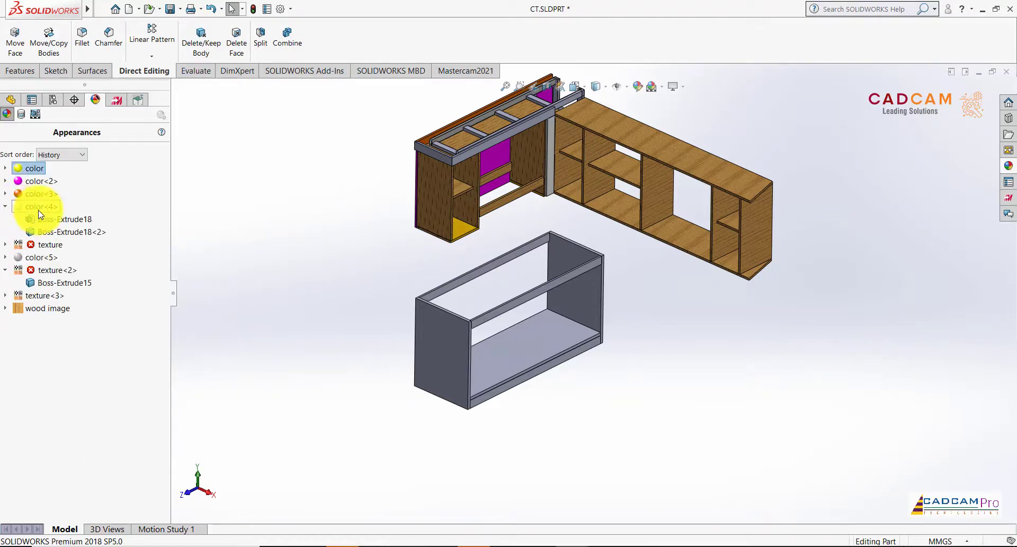
pyautogui.click(42, 207)
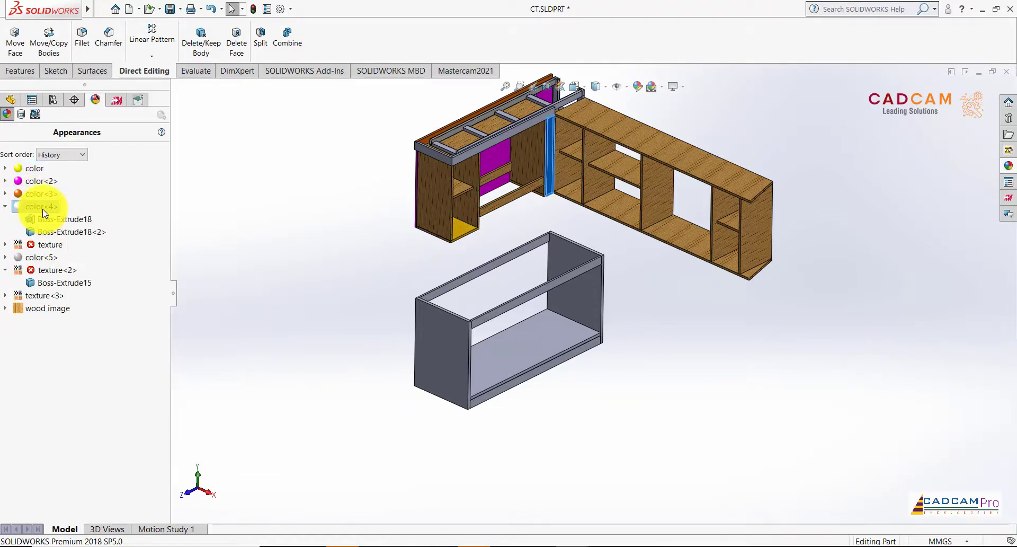
pyautogui.click(35, 258)
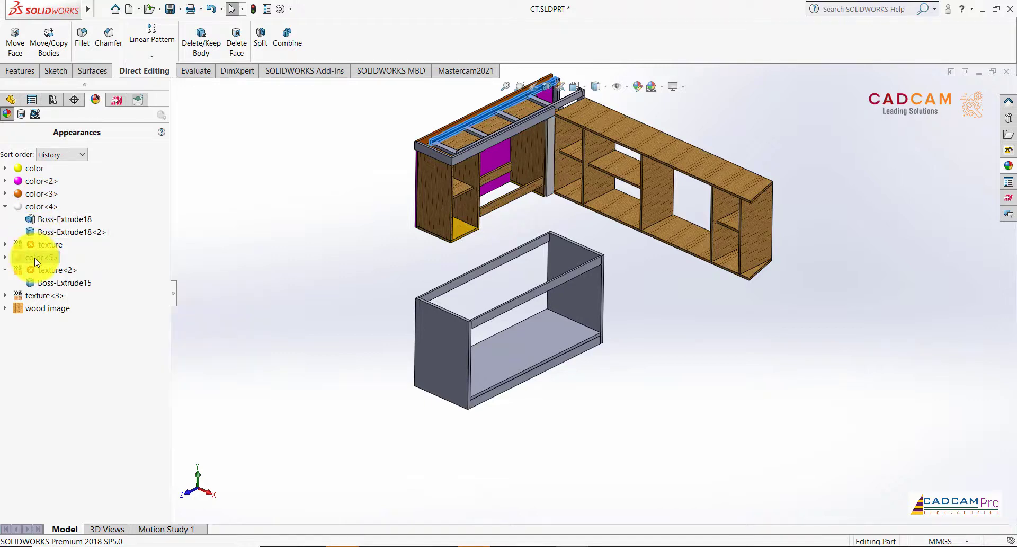
pyautogui.click(243, 265)
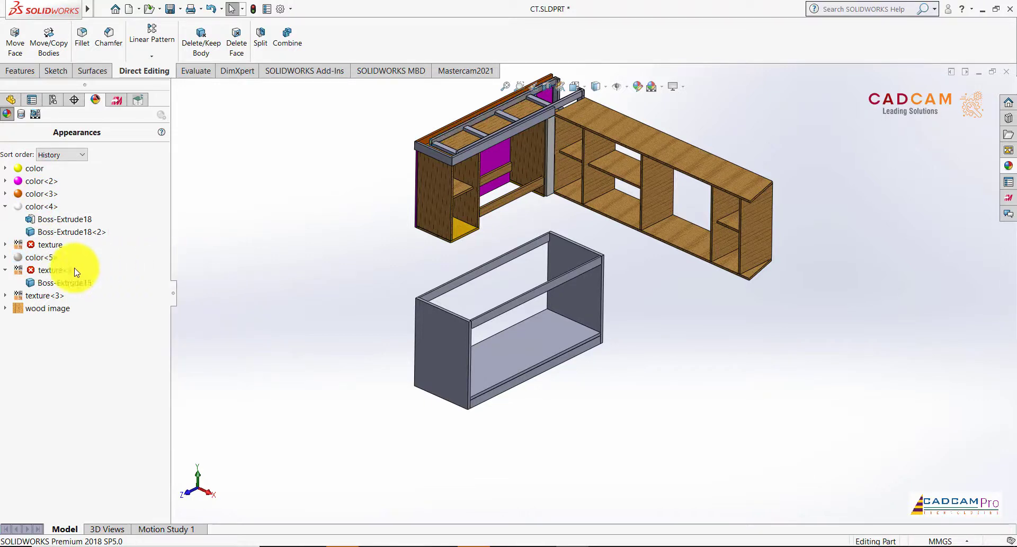
pyautogui.moveTo(41, 261)
pyautogui.click(8, 258)
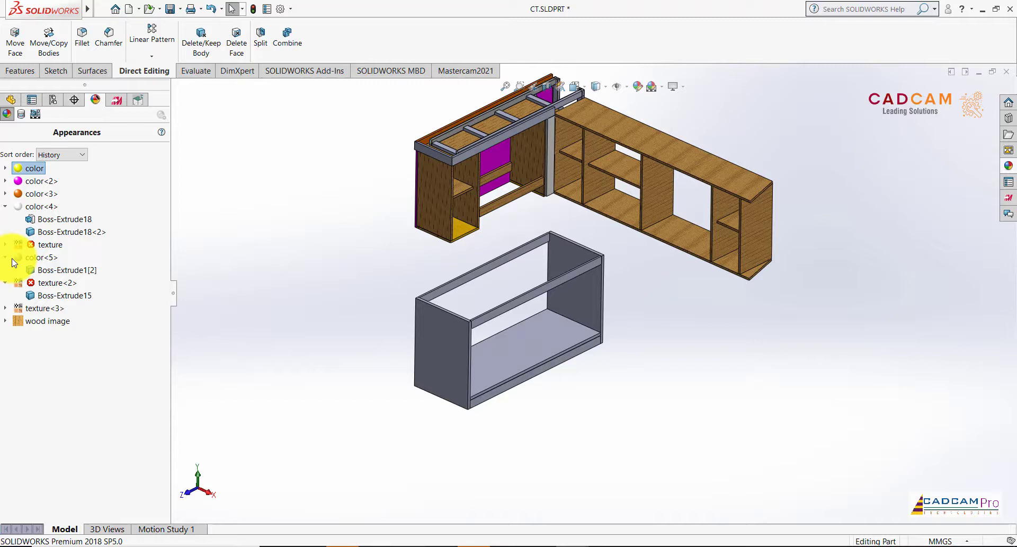
pyautogui.click(71, 272)
pyautogui.click(218, 275)
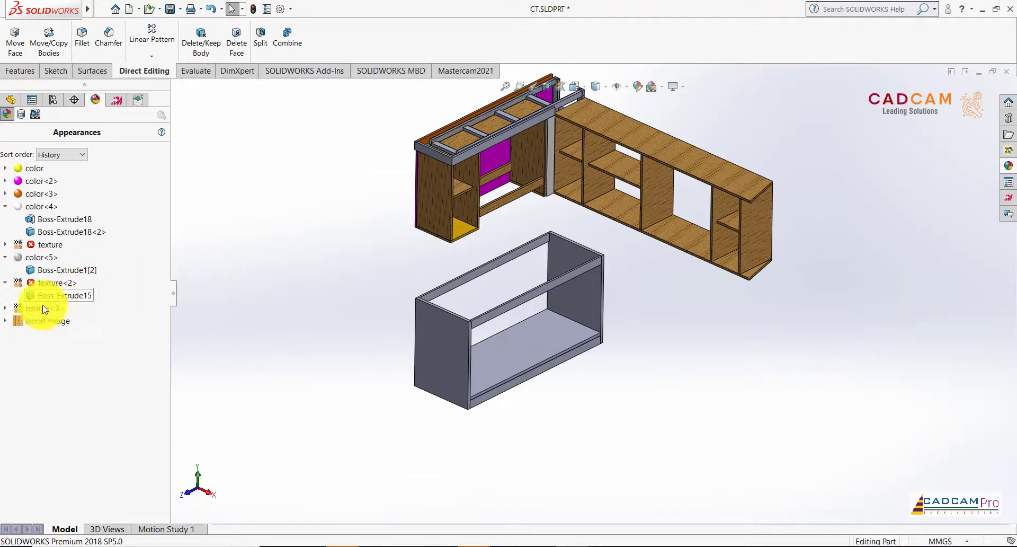
pyautogui.click(48, 208)
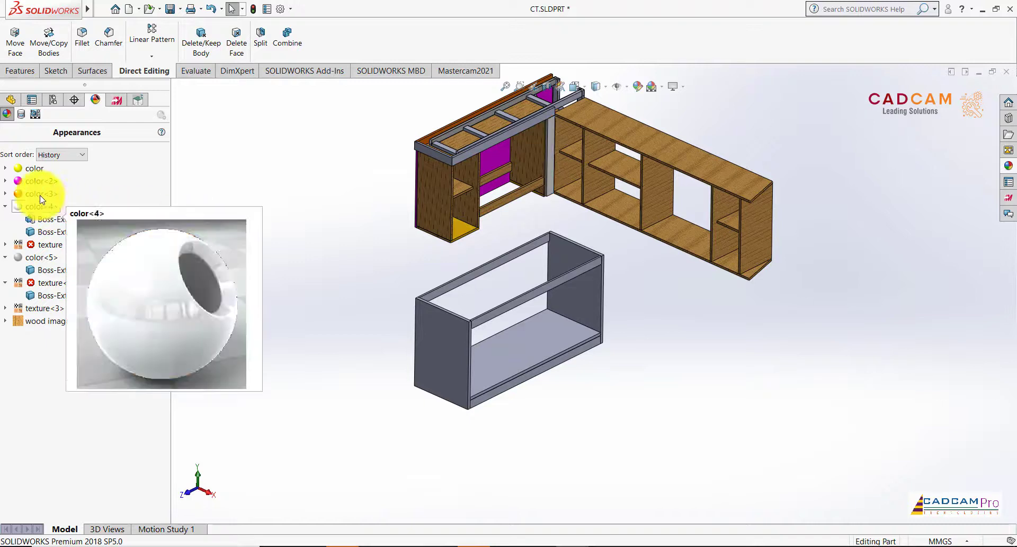
pyautogui.click(34, 182)
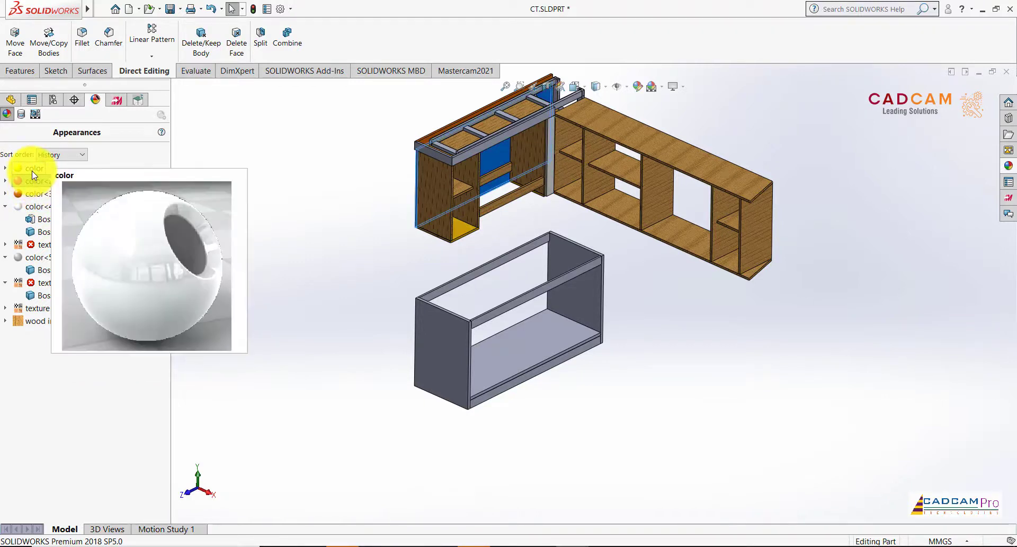
pyautogui.click(32, 170)
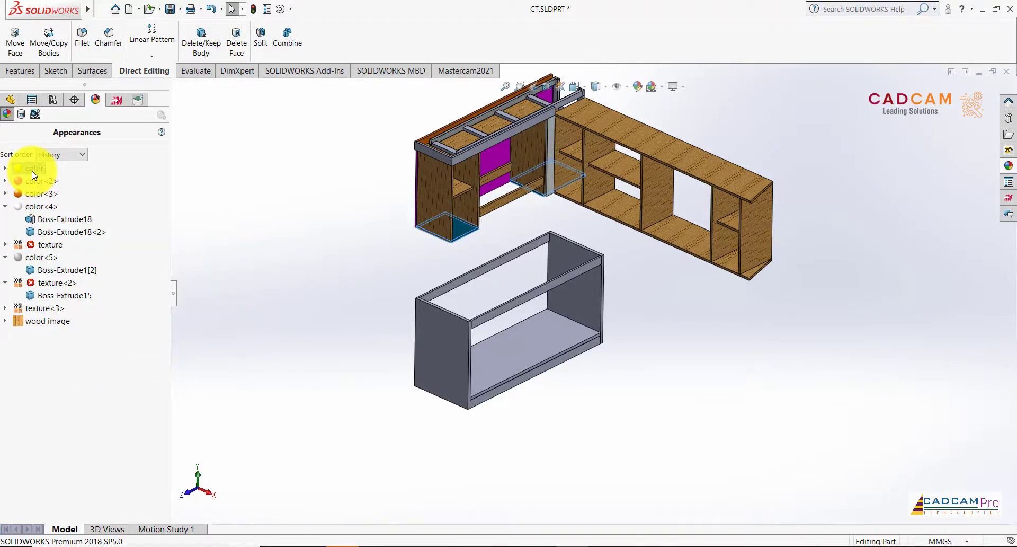
# Open the color<5> appearance on the desk frame's long rear rail for editing and browse for a replacement appearance file
pyautogui.click(39, 259)
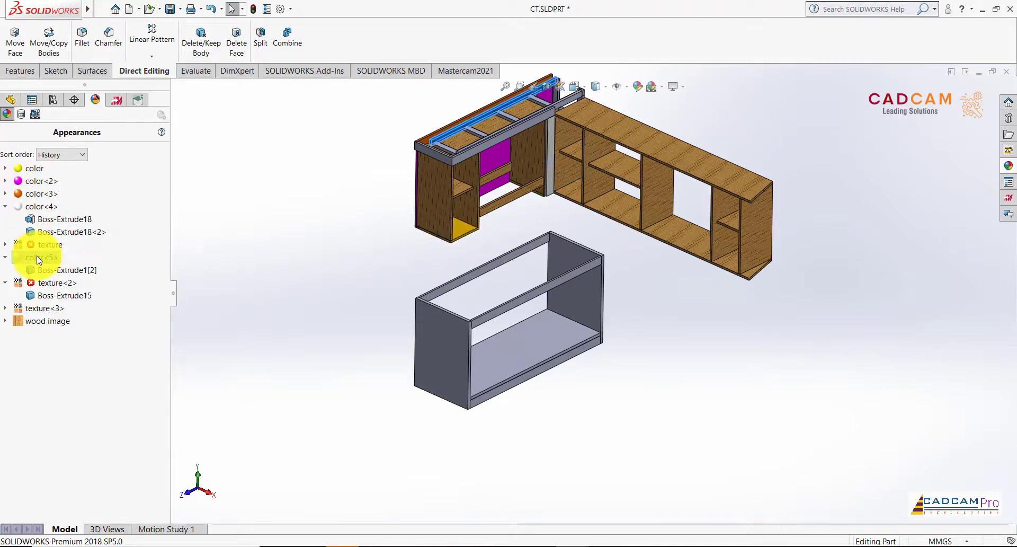
pyautogui.rightClick(38, 259)
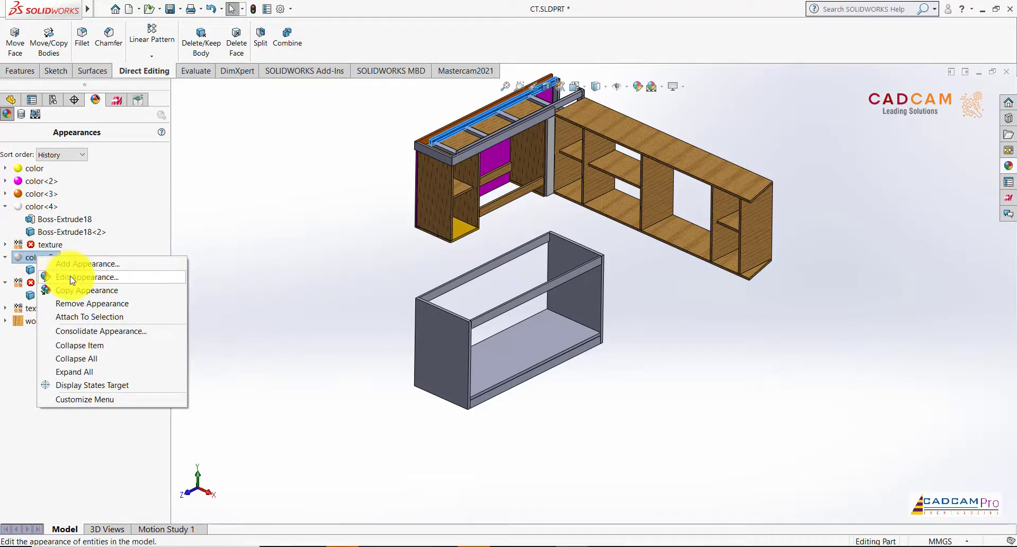
pyautogui.click(71, 277)
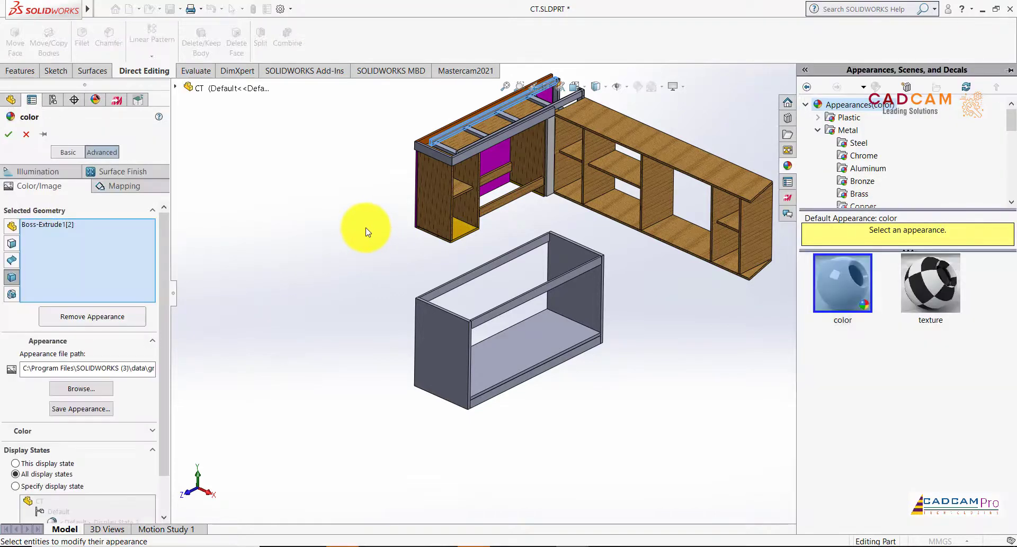
pyautogui.moveTo(167, 232); pyautogui.dragTo(166, 302)
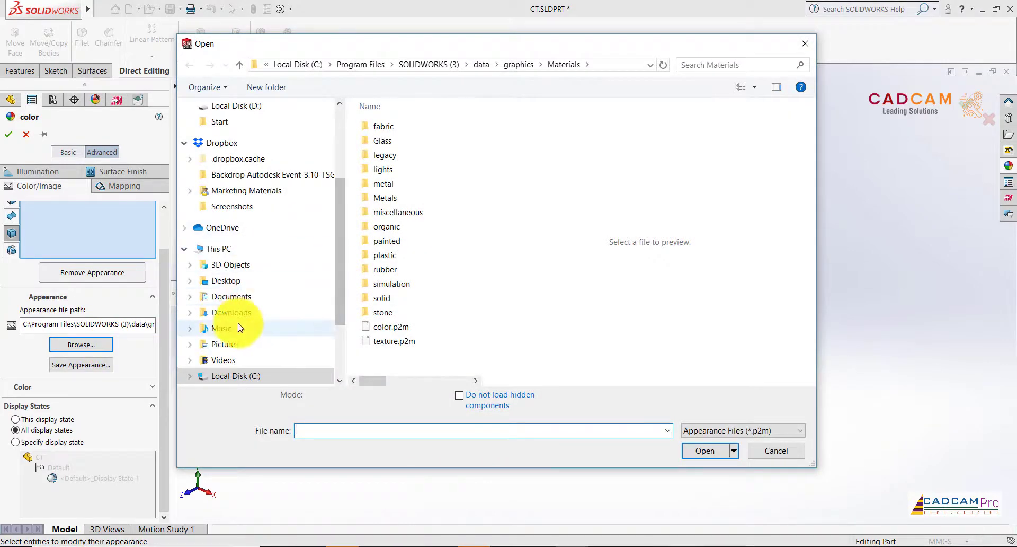
# Load wood image.jpg from the Desktop as the rear rail's appearance, with the file filter set to All Image Files
pyautogui.click(228, 280)
pyautogui.moveTo(336, 267); pyautogui.dragTo(337, 319)
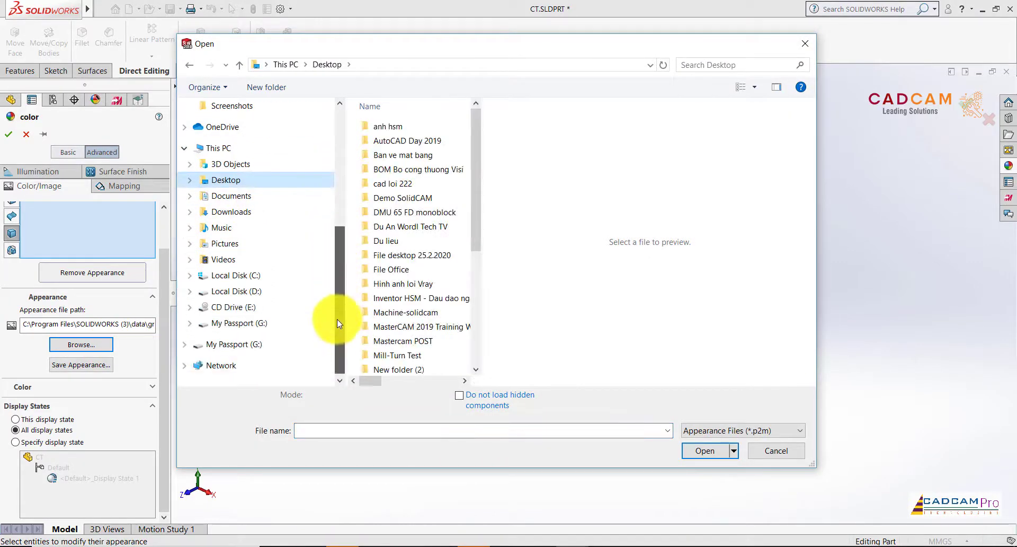
pyautogui.moveTo(471, 243); pyautogui.dragTo(463, 371)
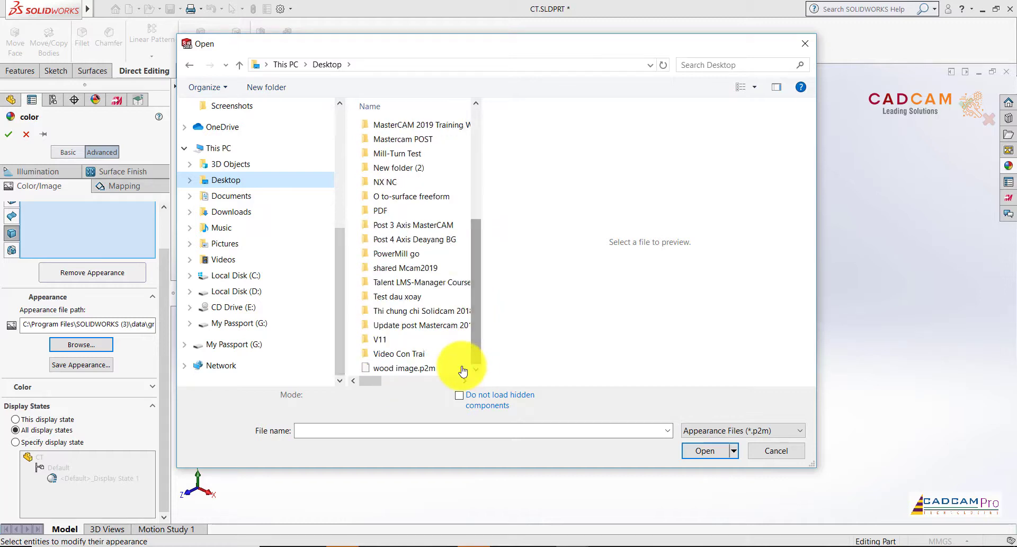
pyautogui.click(415, 368)
pyautogui.click(718, 428)
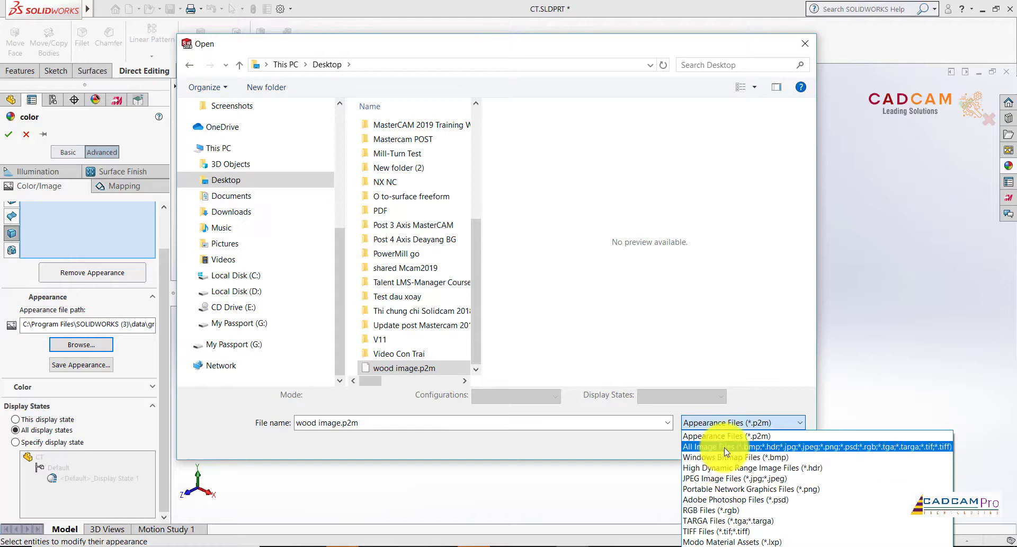
pyautogui.click(724, 447)
pyautogui.scroll(-4, 479, 351)
pyautogui.scroll(-2, 479, 351)
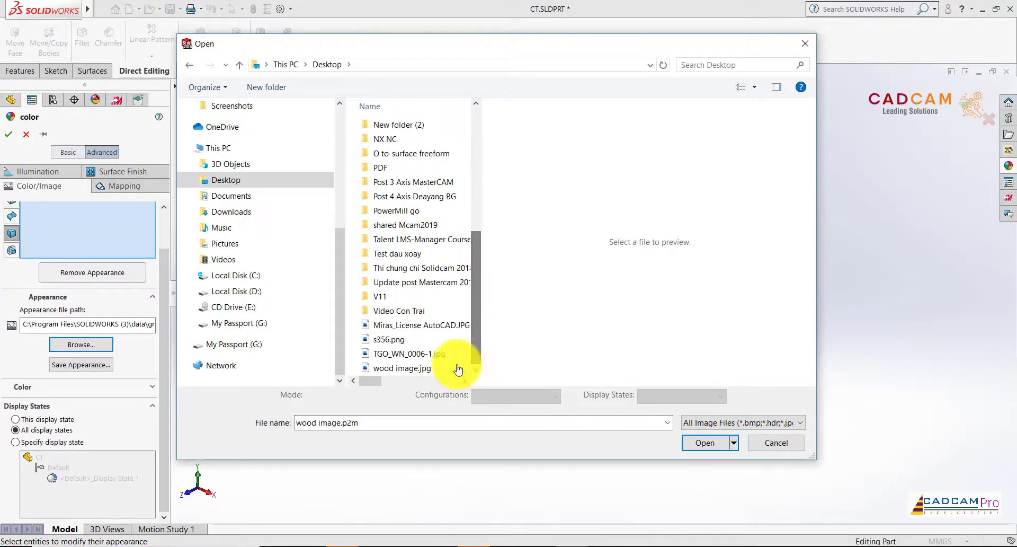
pyautogui.doubleClick(399, 363)
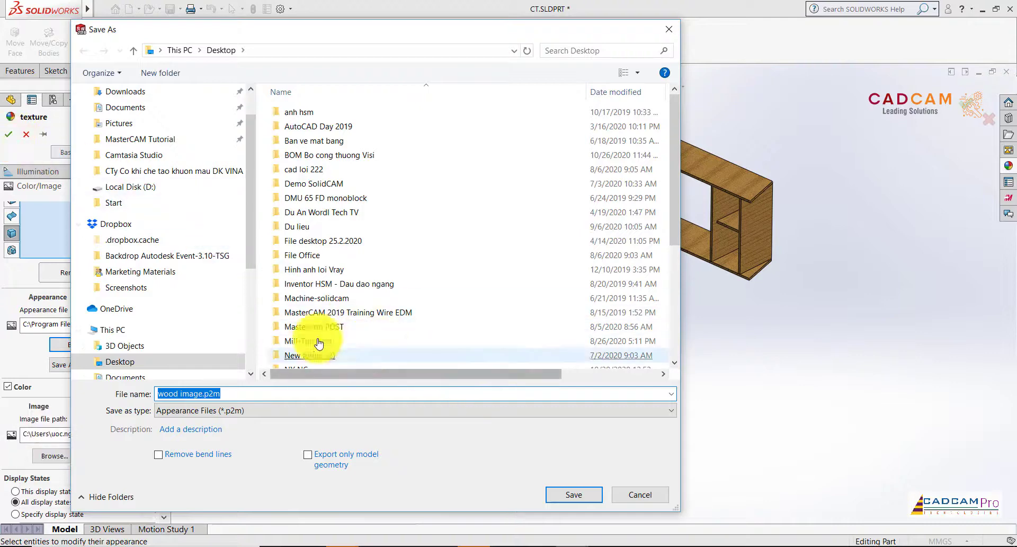
# Save the rail's appearance over the existing wood image.p2m on the Desktop and accept the edit
pyautogui.click(581, 492)
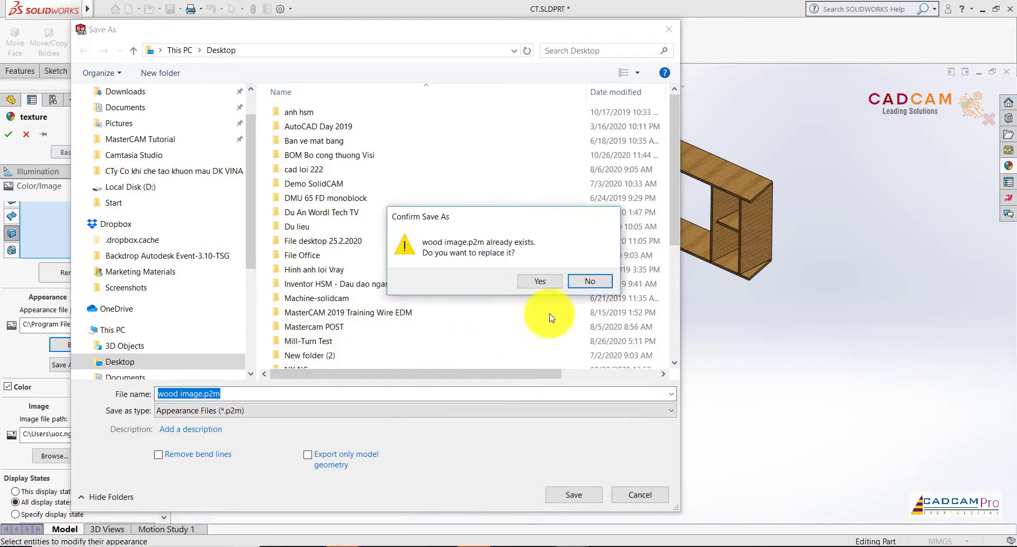
pyautogui.click(548, 281)
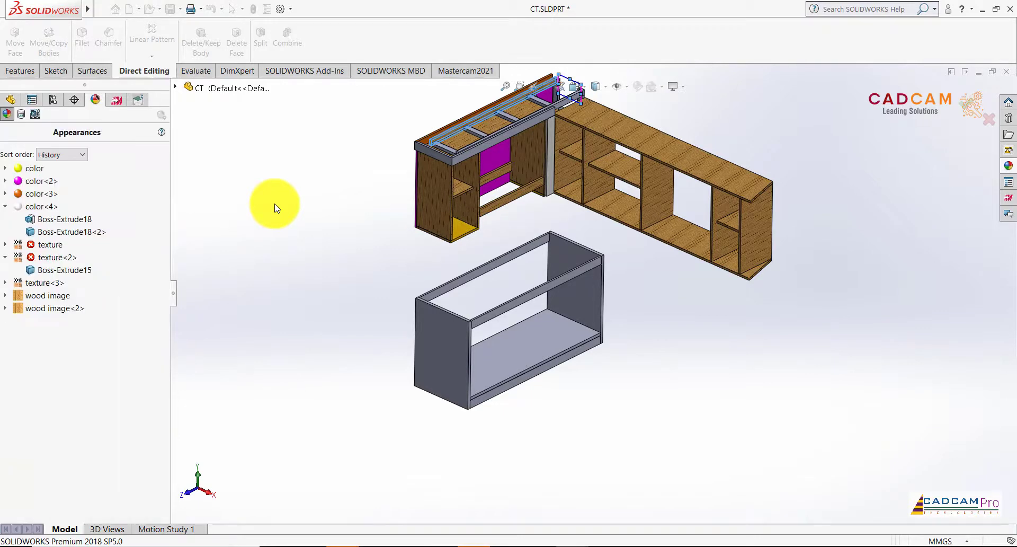
pyautogui.scroll(1, 347, 249)
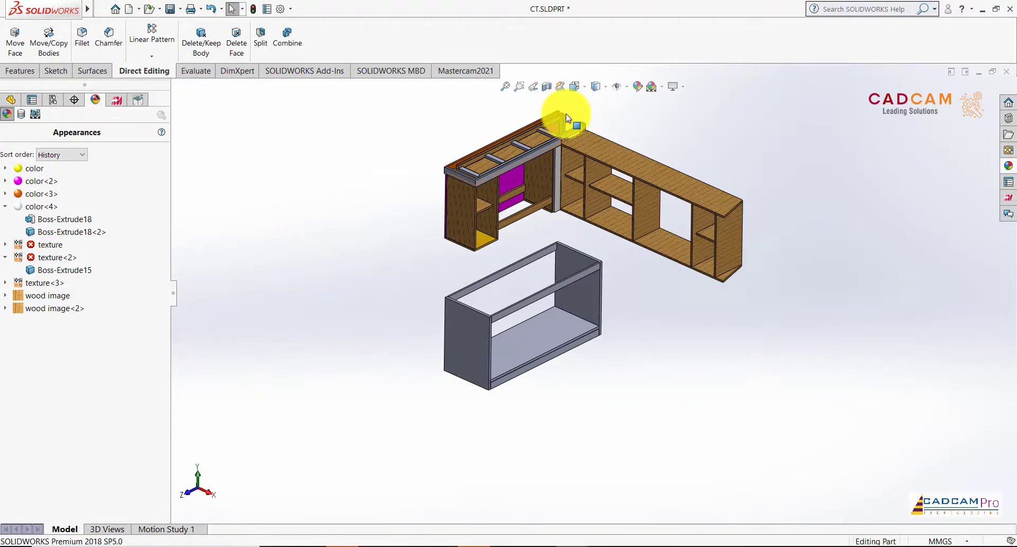
pyautogui.scroll(-5, 528, 160)
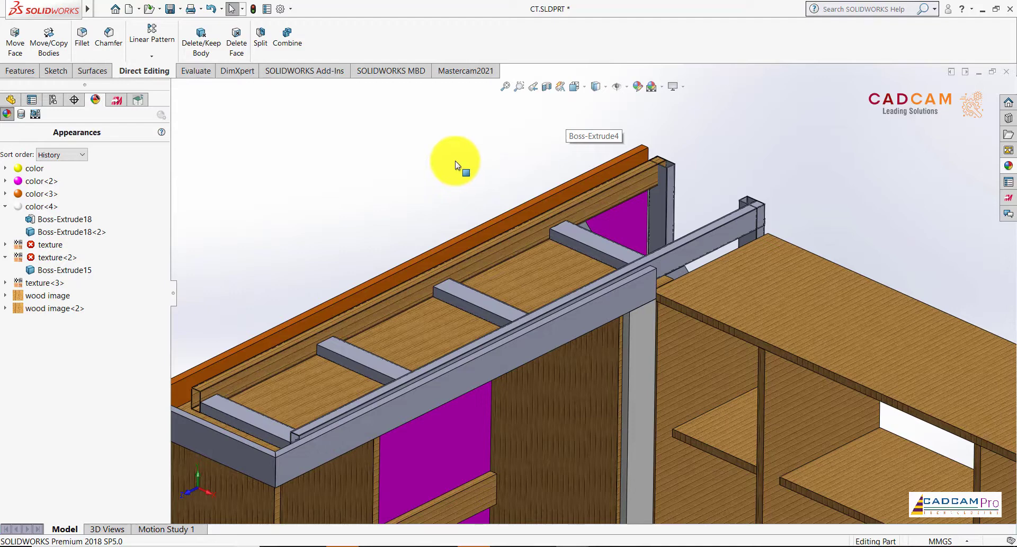
pyautogui.scroll(8, 454, 161)
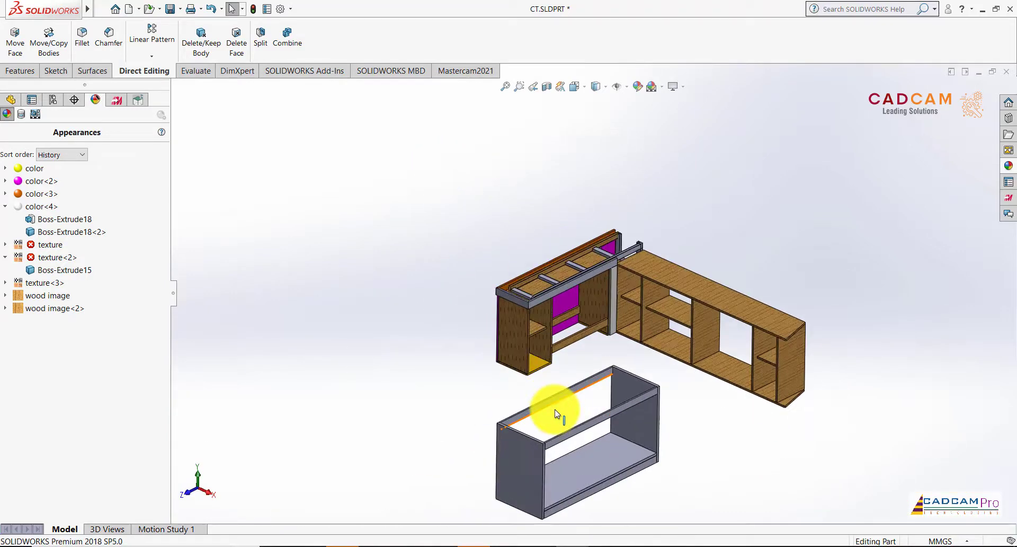
# Examine which faces and bodies carry the texture<3>, color<3>, color<2> and color appearances
pyautogui.moveTo(36, 199)
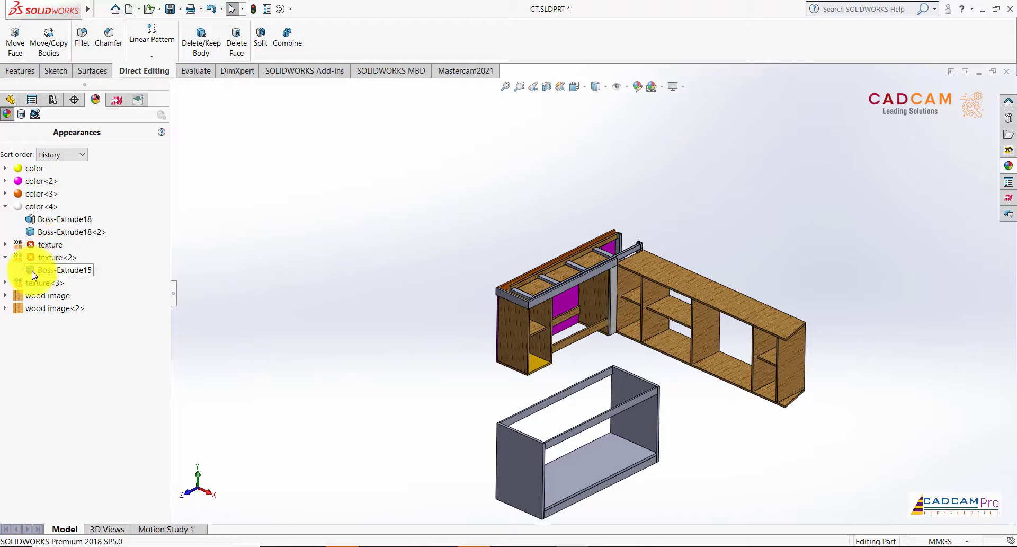
pyautogui.click(6, 283)
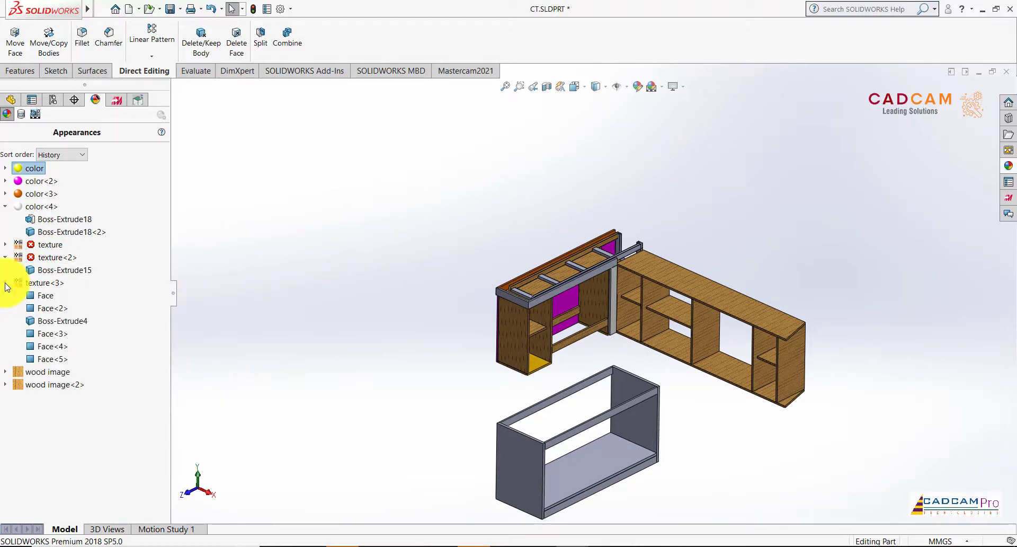
pyautogui.click(45, 284)
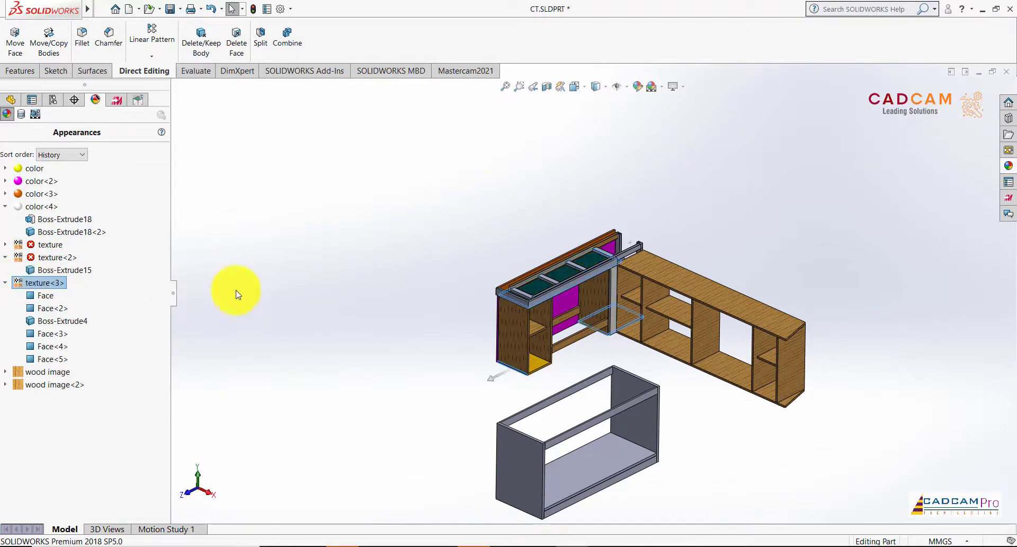
pyautogui.click(333, 284)
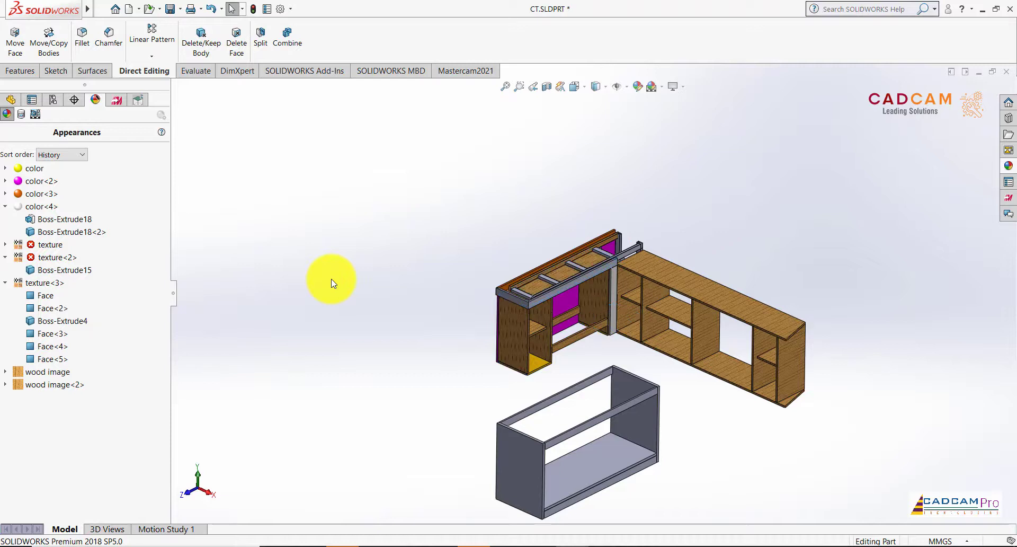
pyautogui.click(60, 285)
pyautogui.click(302, 260)
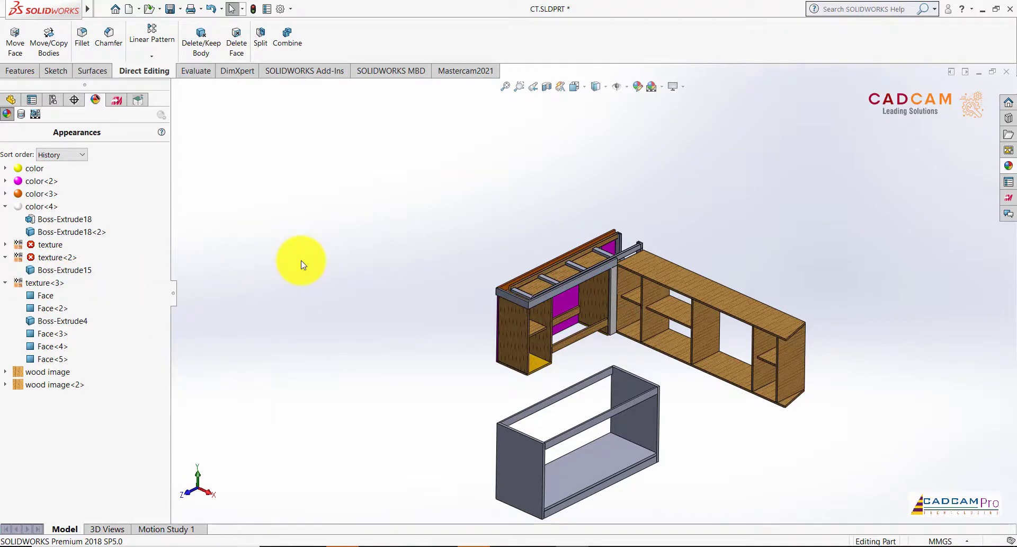
pyautogui.click(49, 285)
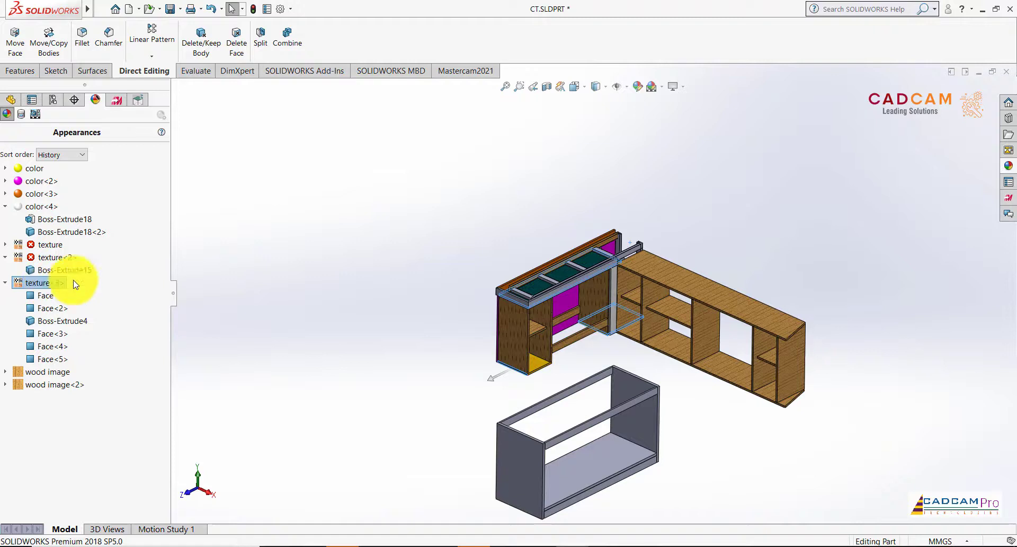
pyautogui.click(39, 194)
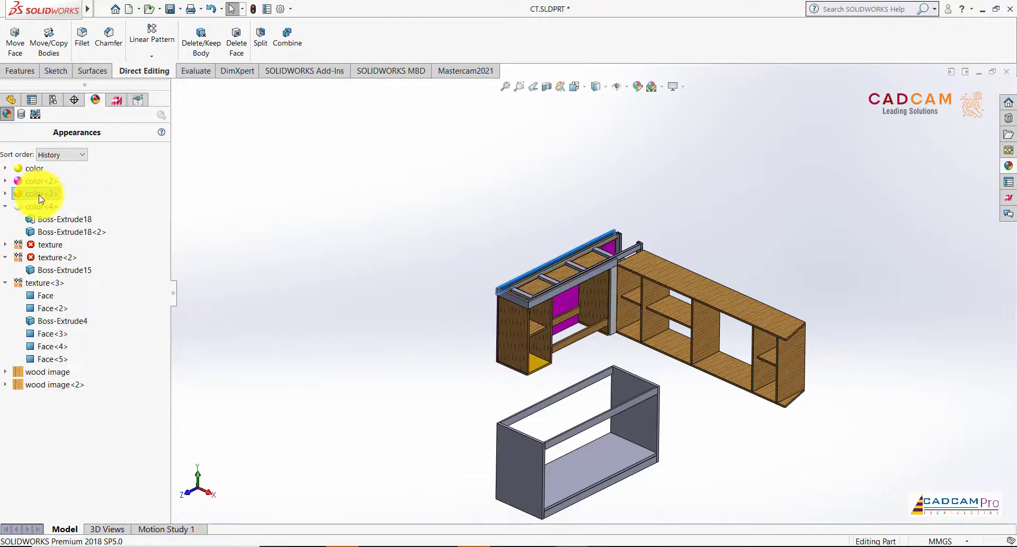
pyautogui.click(37, 181)
pyautogui.click(33, 170)
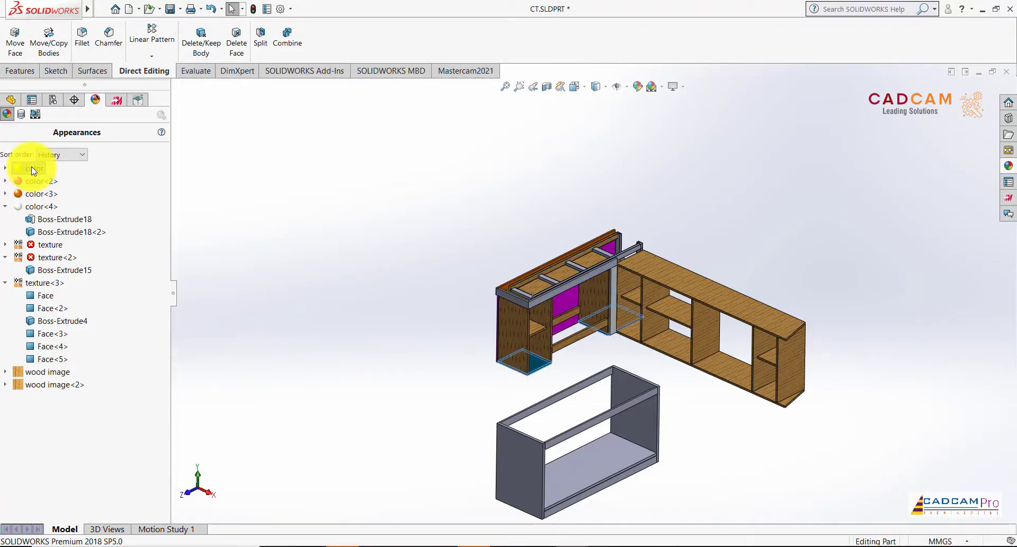
# Replace the color<2> appearance on the desk's magenta rear panel with wood image.p2m from the Desktop
pyautogui.click(32, 184)
pyautogui.rightClick(33, 184)
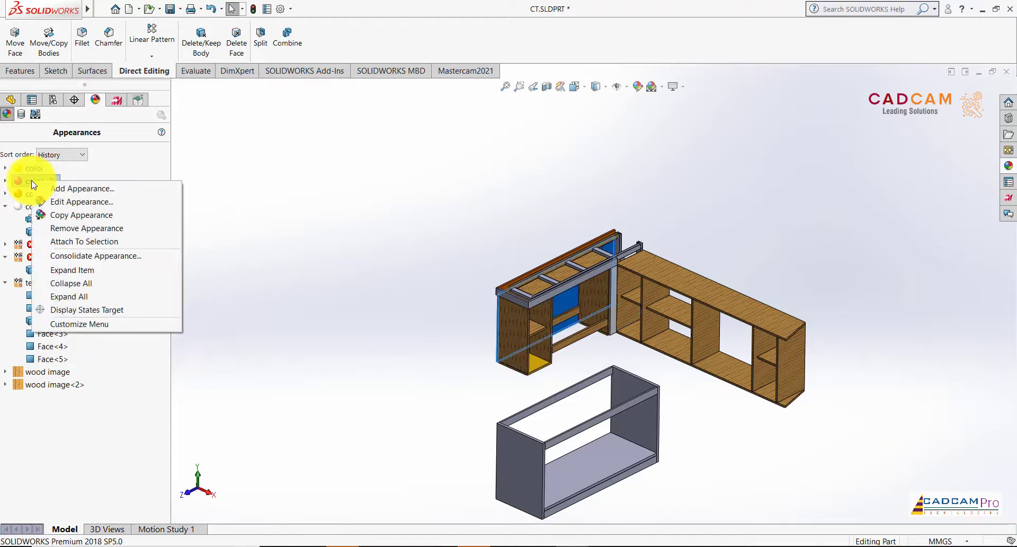
pyautogui.click(66, 202)
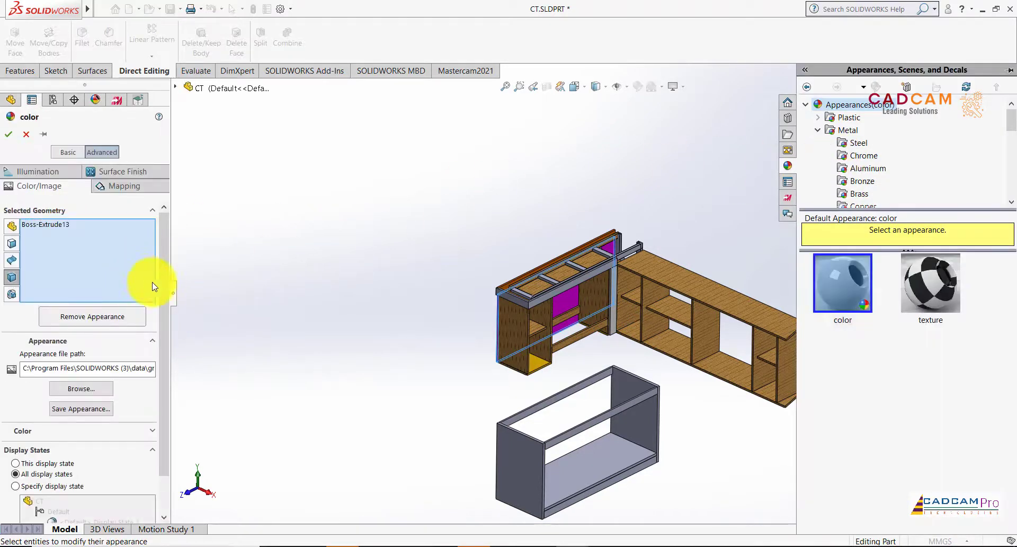
pyautogui.moveTo(167, 310); pyautogui.dragTo(175, 359)
pyautogui.click(89, 347)
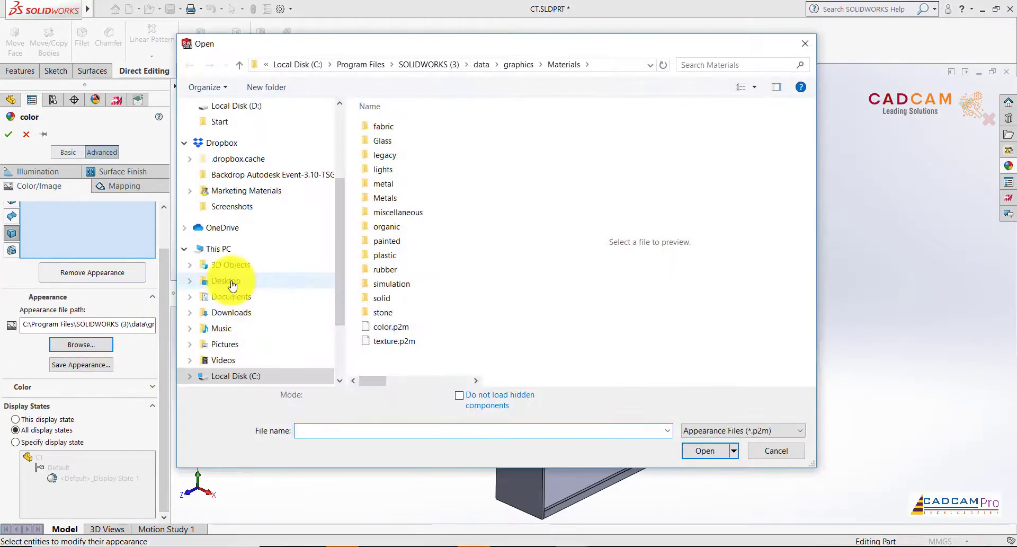
pyautogui.click(236, 280)
pyautogui.scroll(-5, 420, 233)
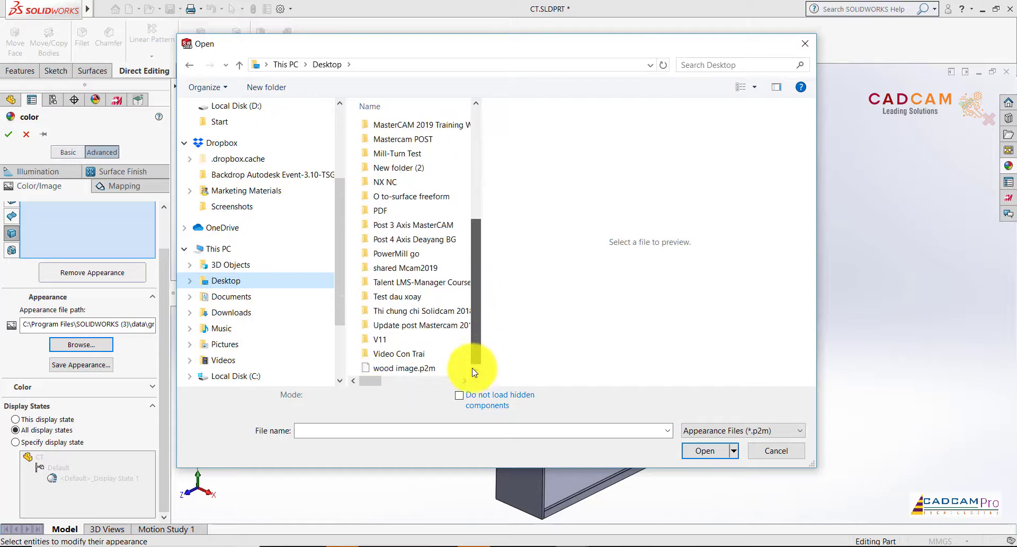
pyautogui.doubleClick(419, 365)
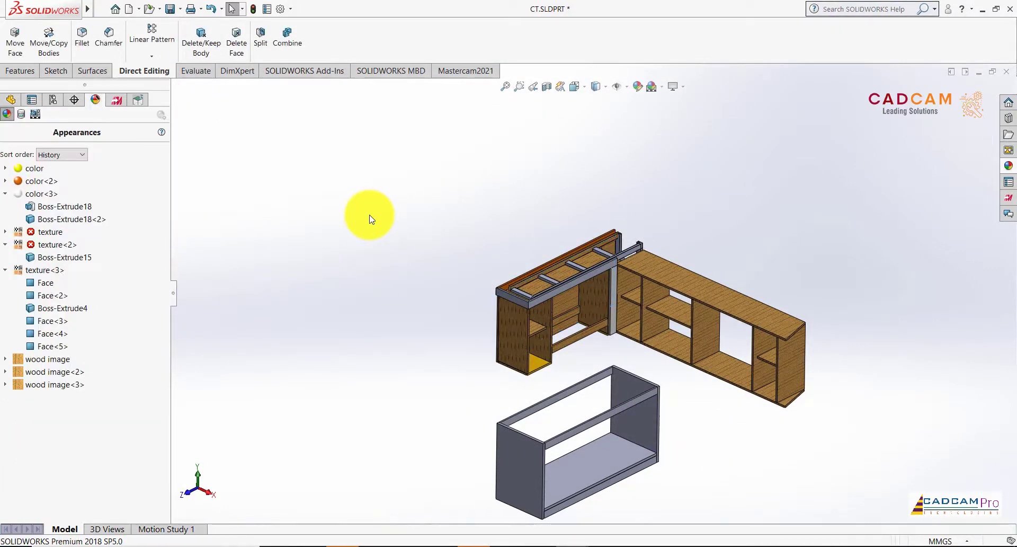
# Apply the blue cotton appearance from the Fabric Cloth library to the entire CT part
pyautogui.scroll(-3, 644, 265)
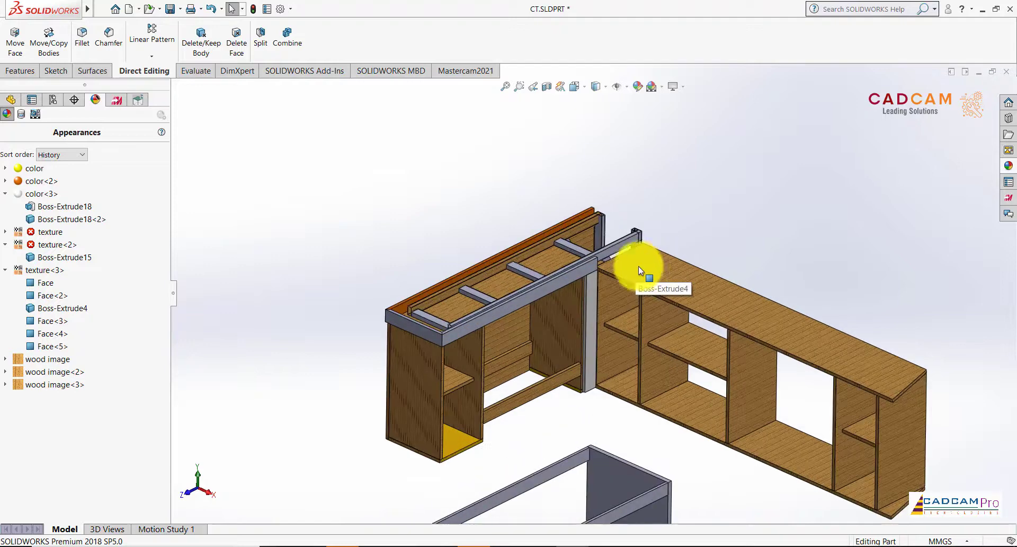
pyautogui.scroll(5, 233, 201)
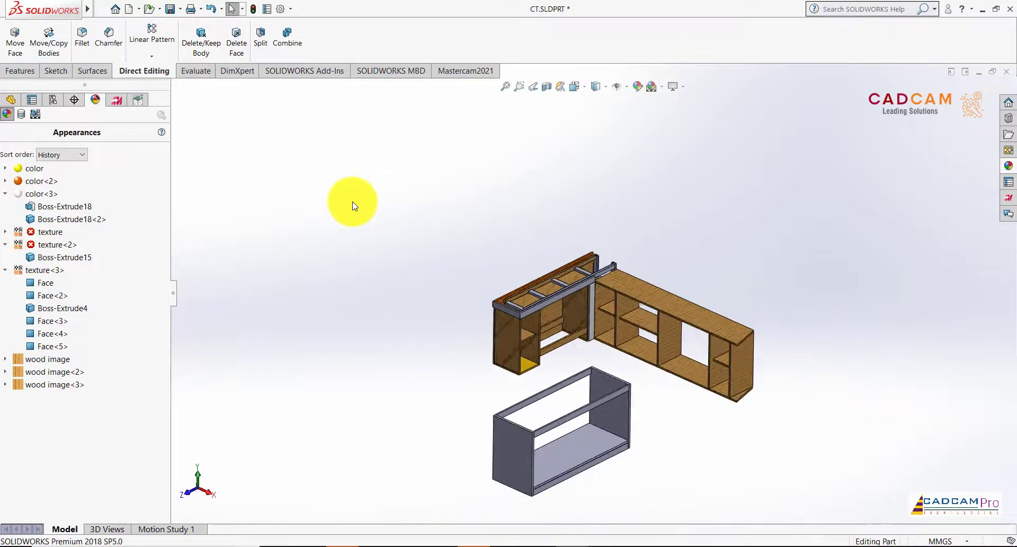
pyautogui.scroll(-2, 616, 402)
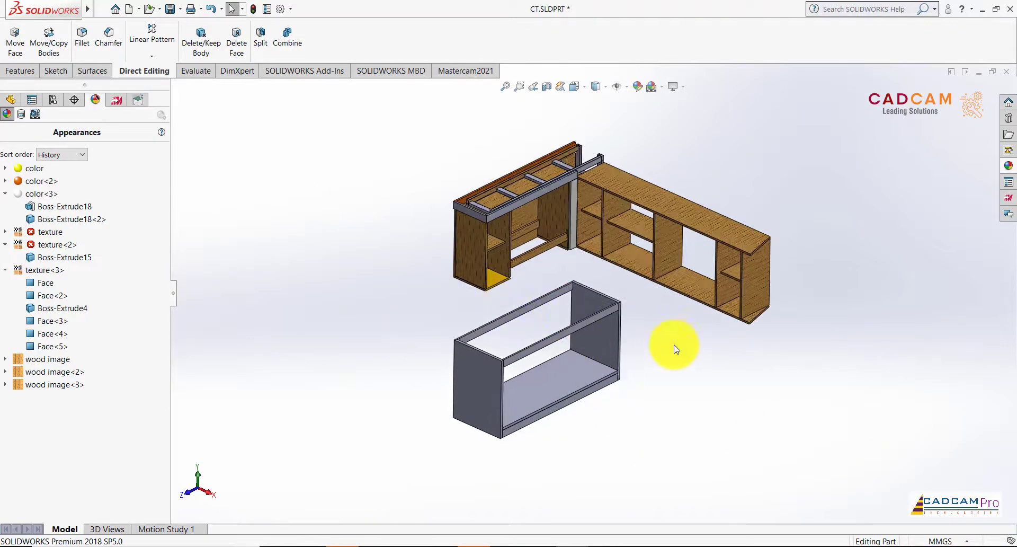
pyautogui.moveTo(676, 349); pyautogui.dragTo(659, 324, button='middle')
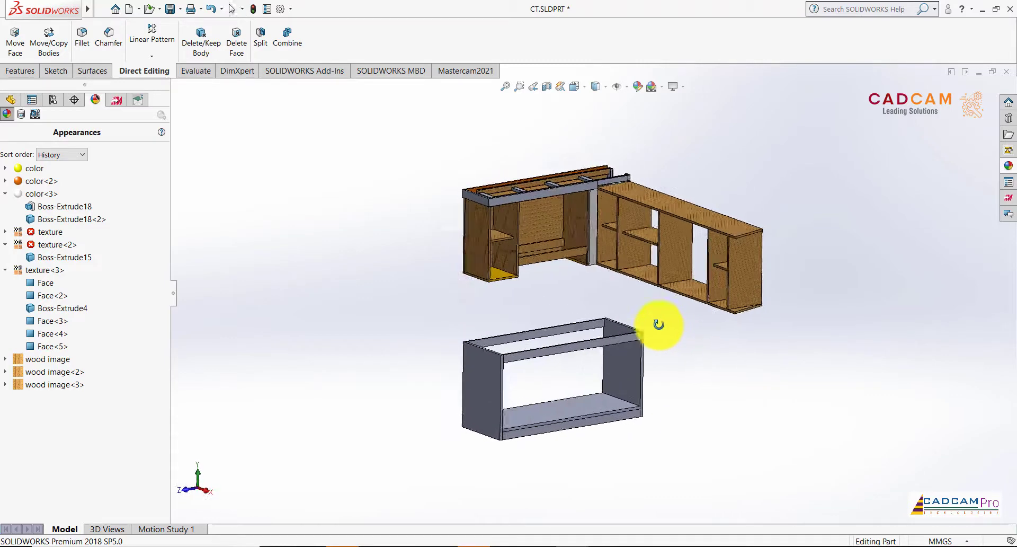
pyautogui.click(1009, 166)
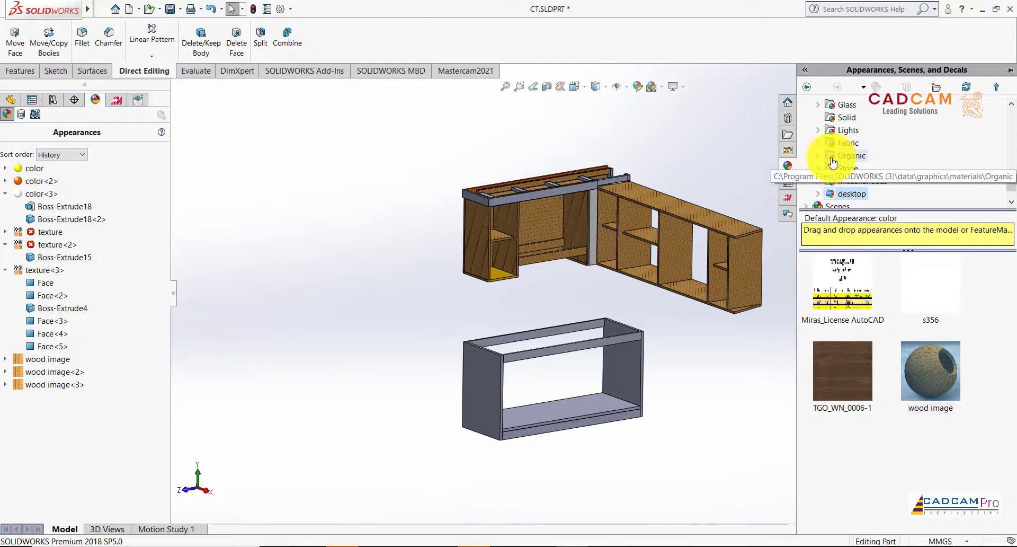
pyautogui.click(821, 142)
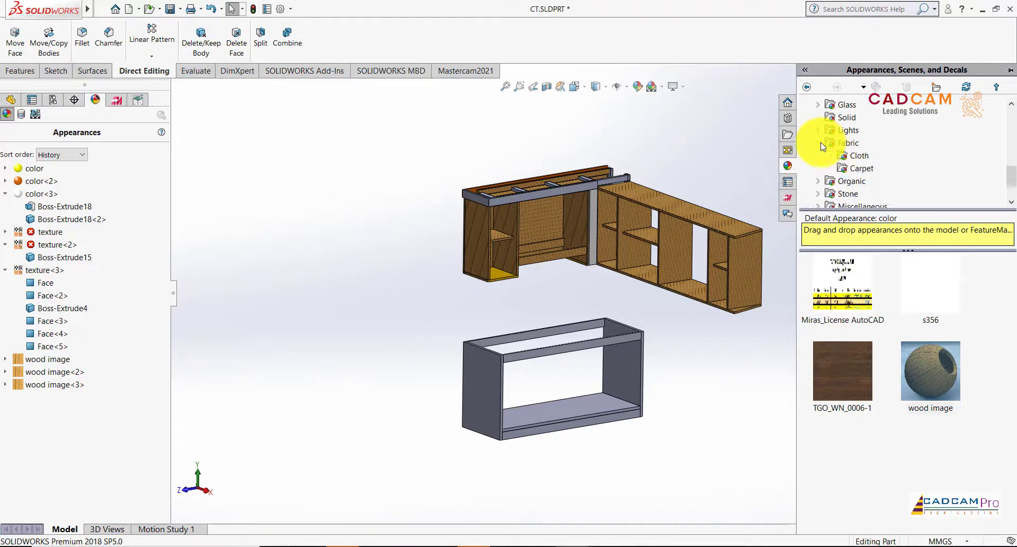
pyautogui.click(859, 155)
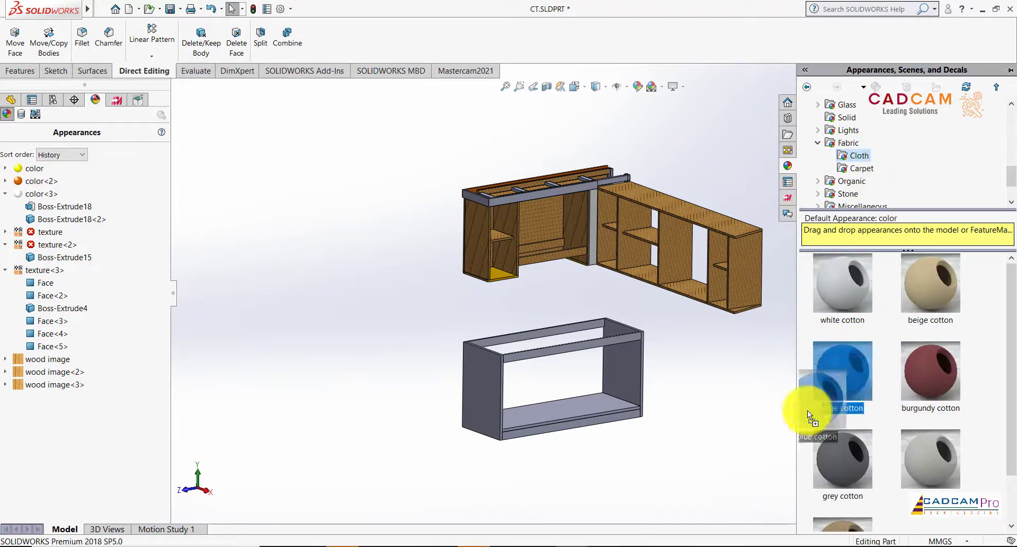
pyautogui.moveTo(808, 411); pyautogui.dragTo(631, 409)
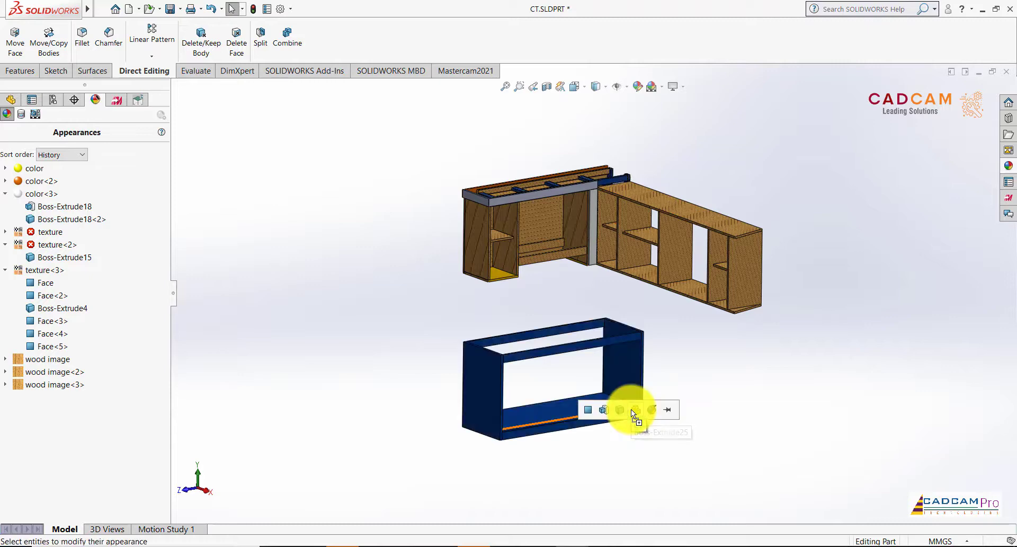
pyautogui.click(631, 411)
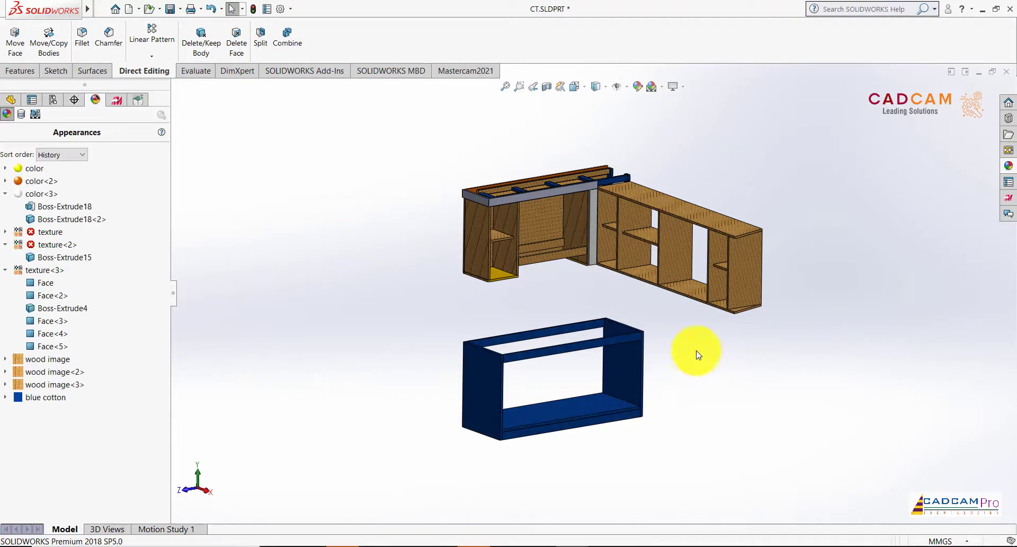
# Open the blue cotton appearance assigned to the CT part for editing
pyautogui.moveTo(698, 355); pyautogui.dragTo(711, 386, button='middle')
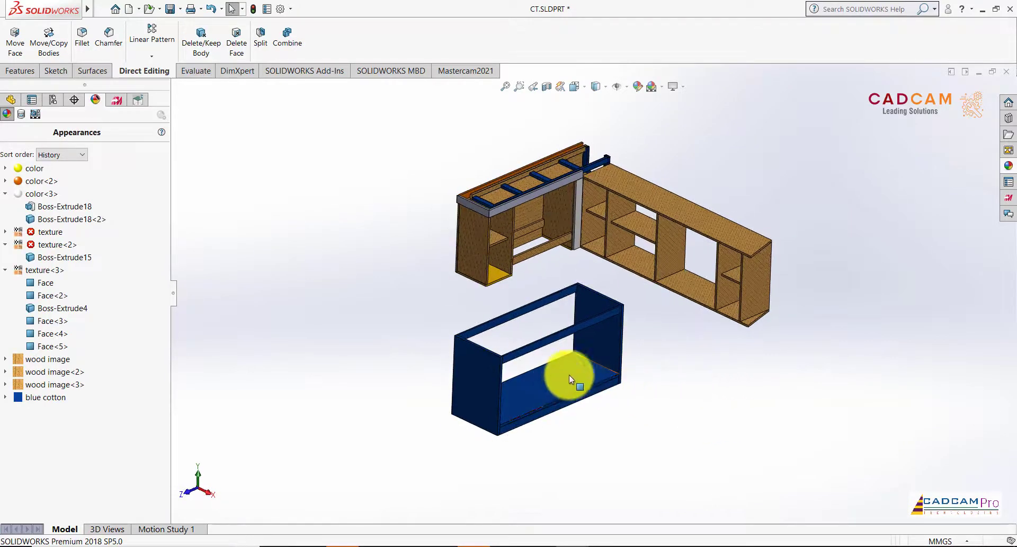
pyautogui.click(42, 398)
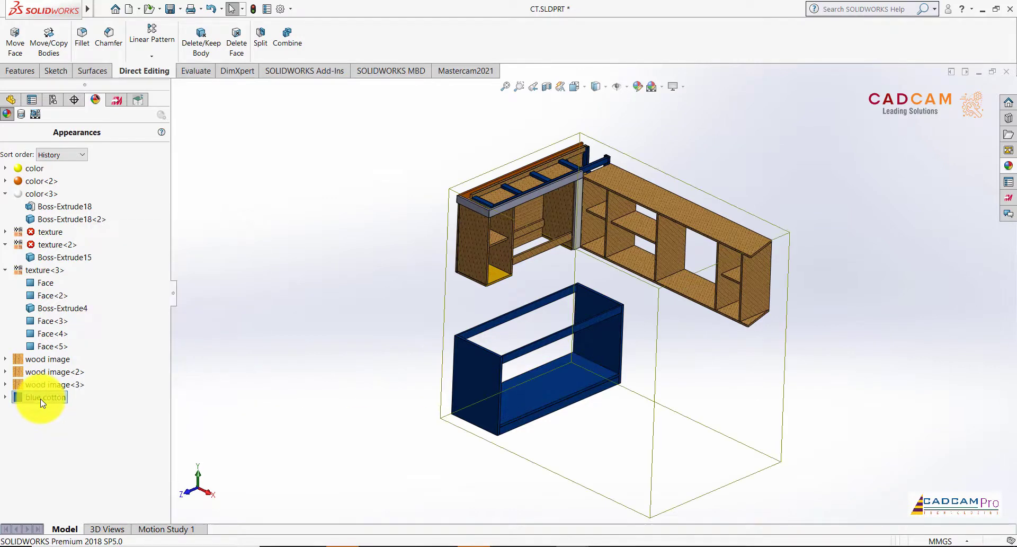
pyautogui.click(5, 397)
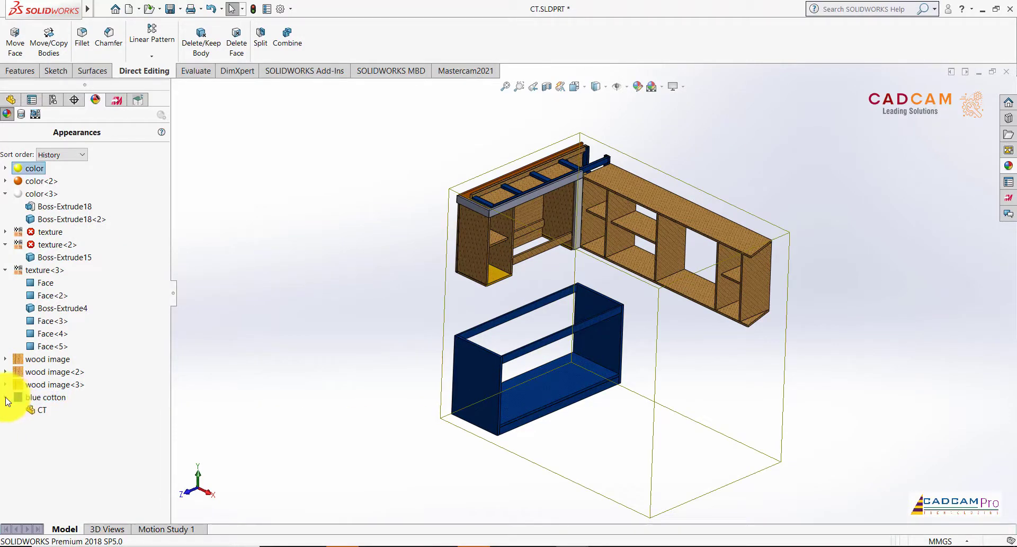
pyautogui.click(34, 398)
pyautogui.rightClick(33, 398)
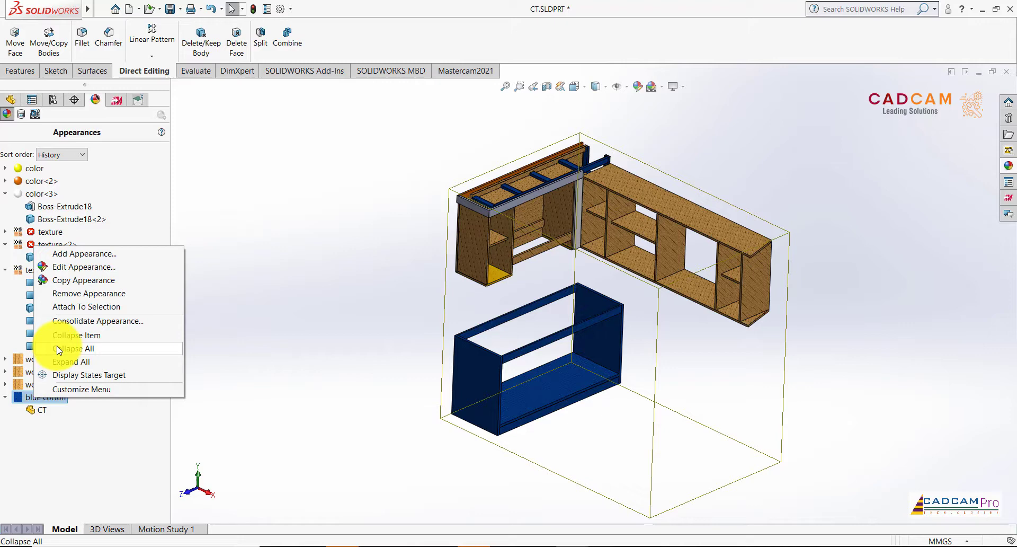
pyautogui.click(67, 270)
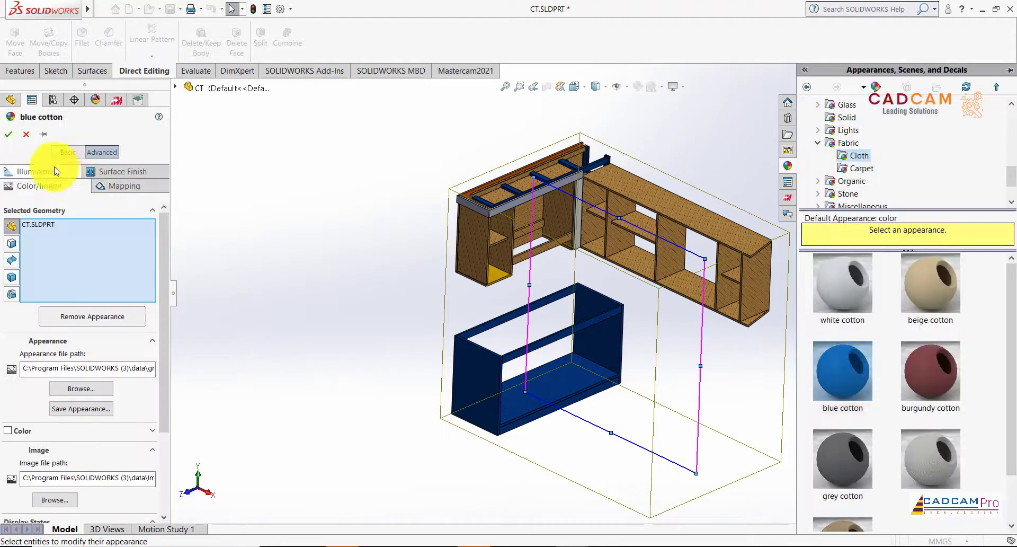
# Set wood image.jpg from the Desktop as the part appearance's image and accept the edit
pyautogui.moveTo(164, 352); pyautogui.dragTo(167, 418)
pyautogui.click(74, 401)
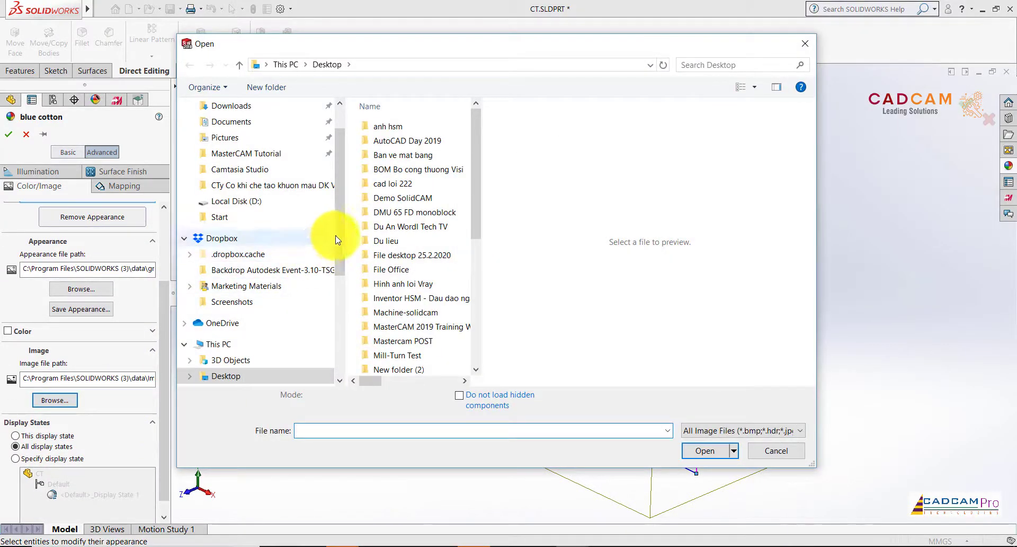
pyautogui.moveTo(336, 239); pyautogui.dragTo(340, 288)
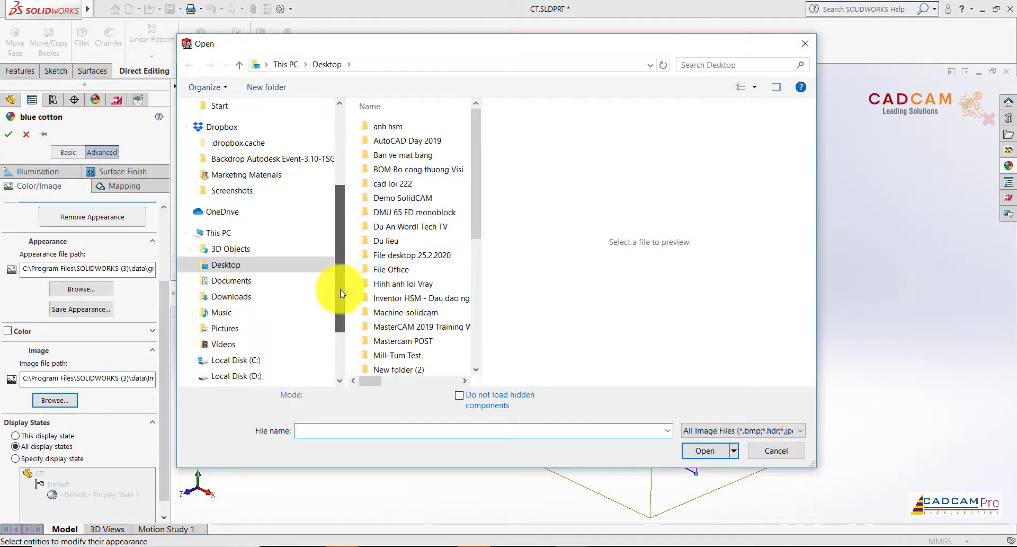
pyautogui.scroll(-1, 481, 294)
pyautogui.scroll(-5, 481, 294)
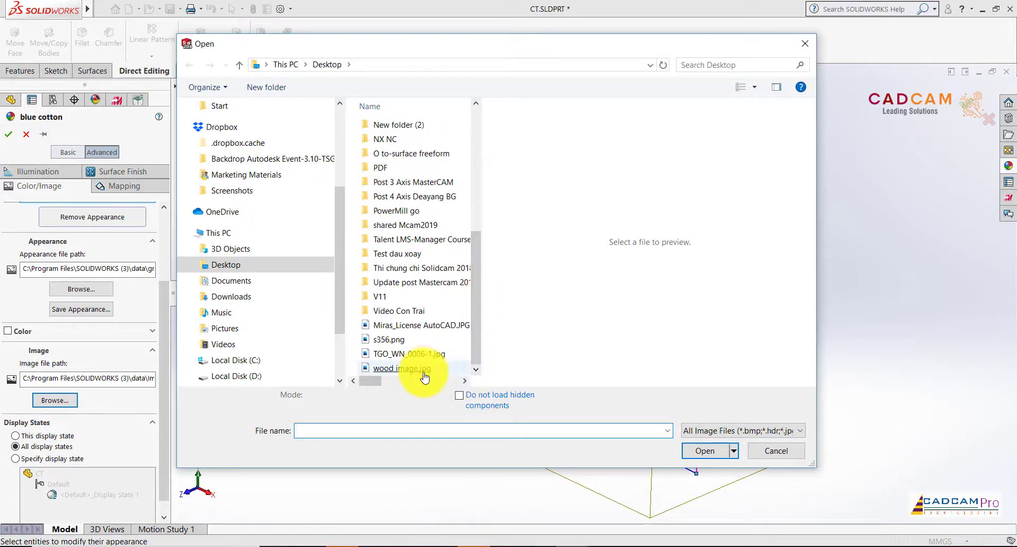
pyautogui.doubleClick(403, 368)
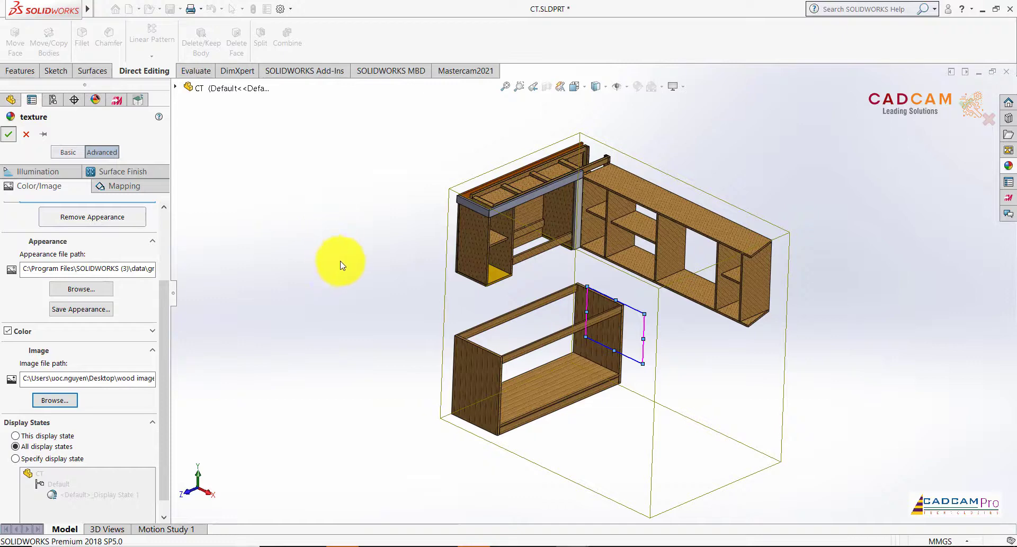
pyautogui.press('Return')
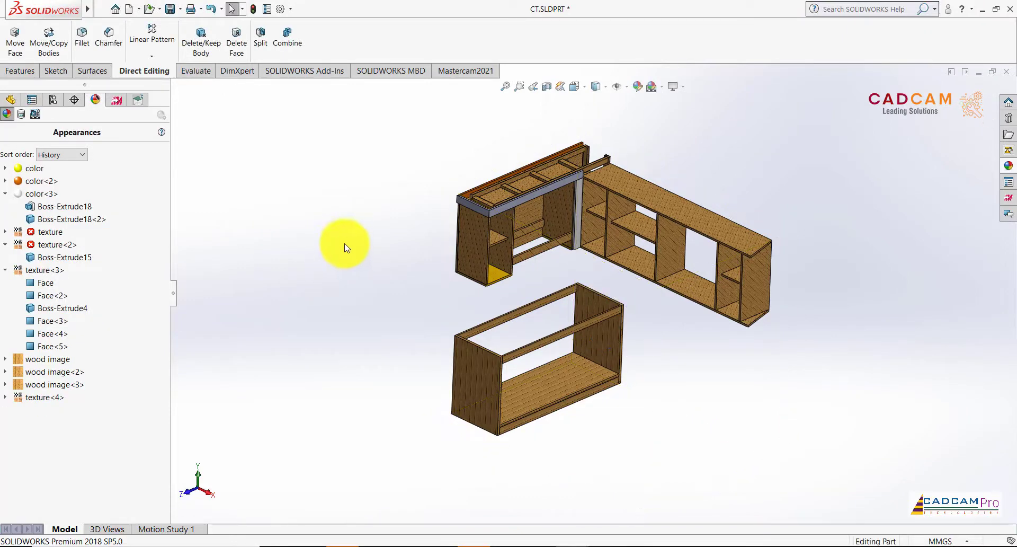
# Apply the satin finish stainless steel appearance from the Metal library to the body of the desk's long front rail
pyautogui.moveTo(344, 248); pyautogui.dragTo(405, 274, button='middle')
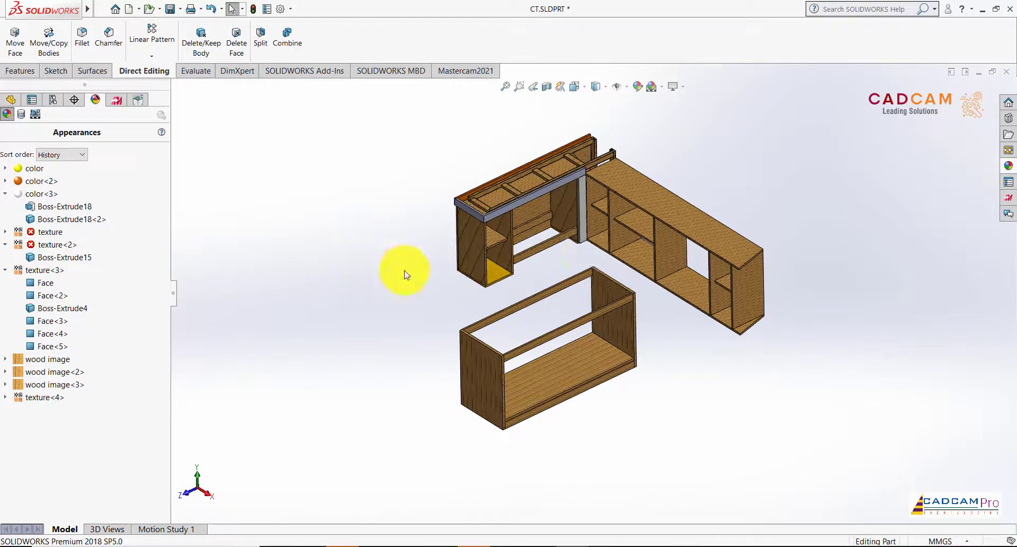
pyautogui.scroll(-5, 606, 192)
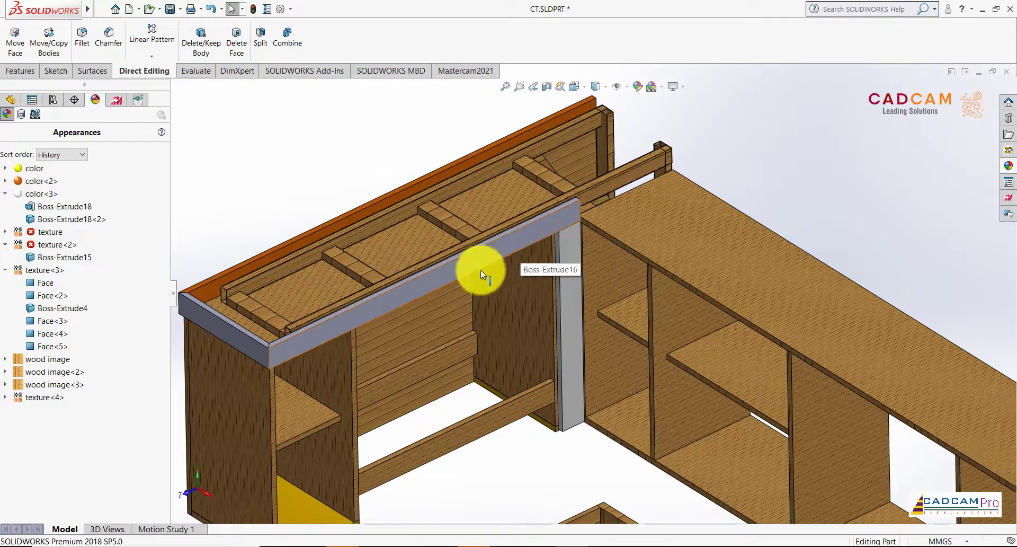
pyautogui.scroll(4, 394, 309)
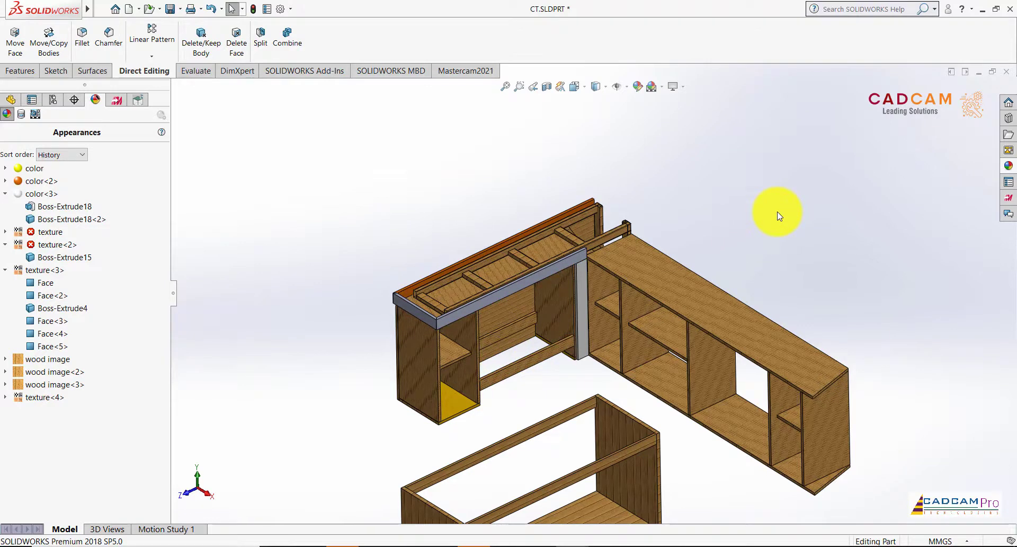
pyautogui.click(1008, 165)
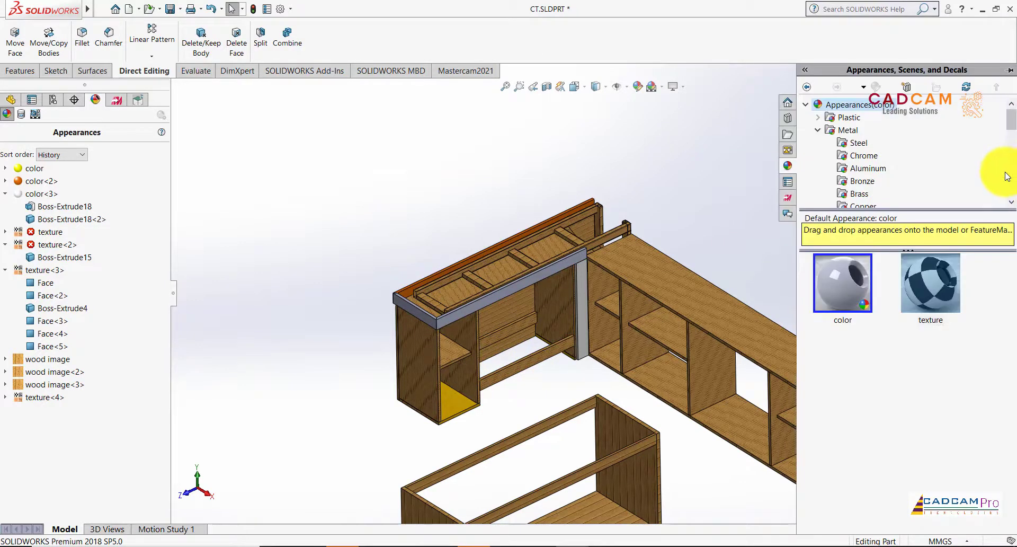
pyautogui.click(857, 143)
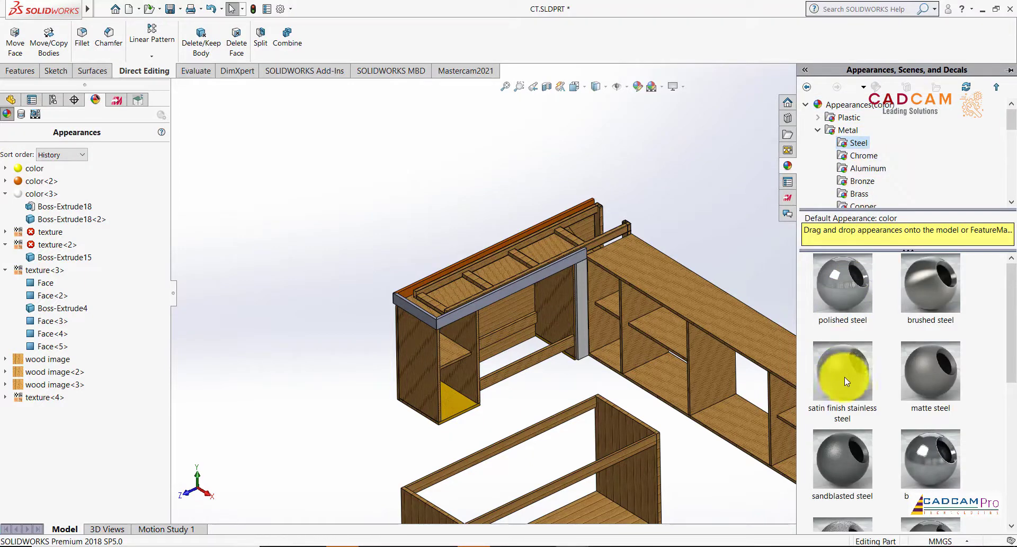
pyautogui.moveTo(845, 377); pyautogui.dragTo(447, 319)
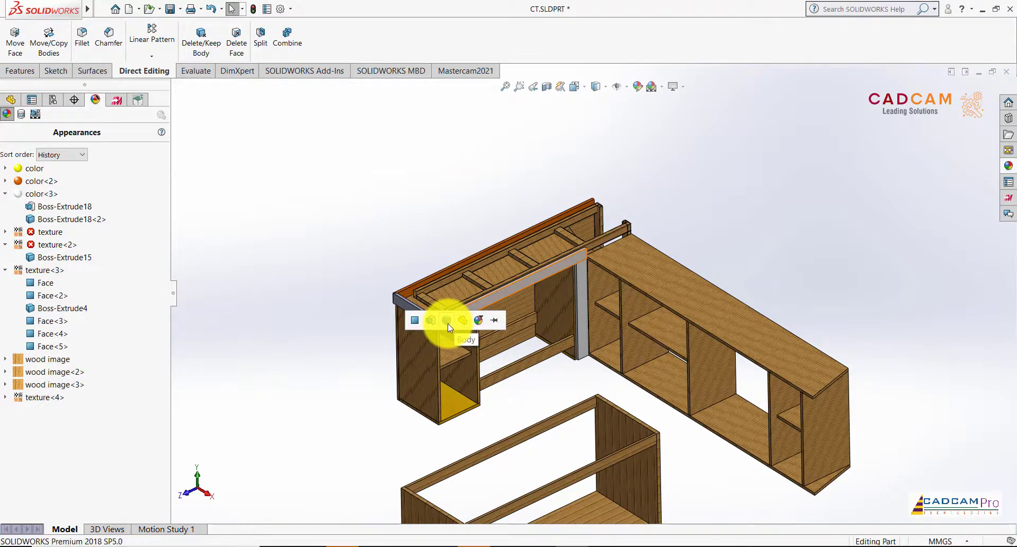
pyautogui.click(447, 323)
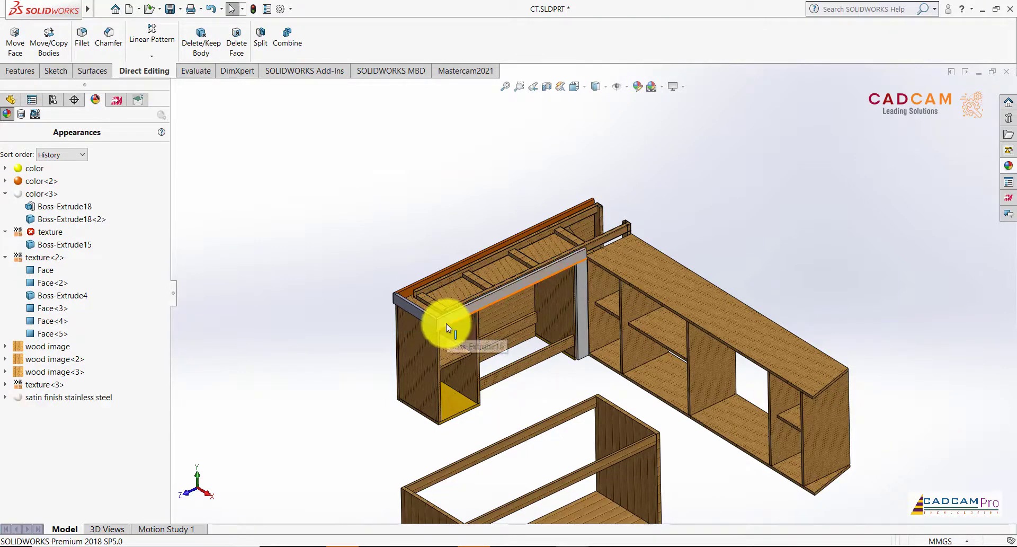
# Examine which bodies on the desk carry the color<3>, color and color<2> appearances
pyautogui.scroll(-5, 520, 282)
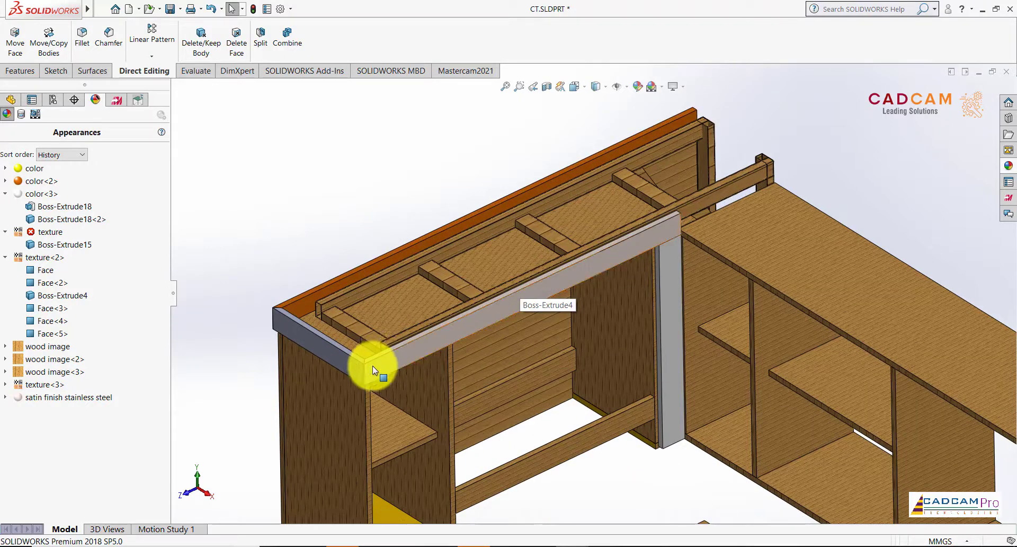
pyautogui.click(37, 192)
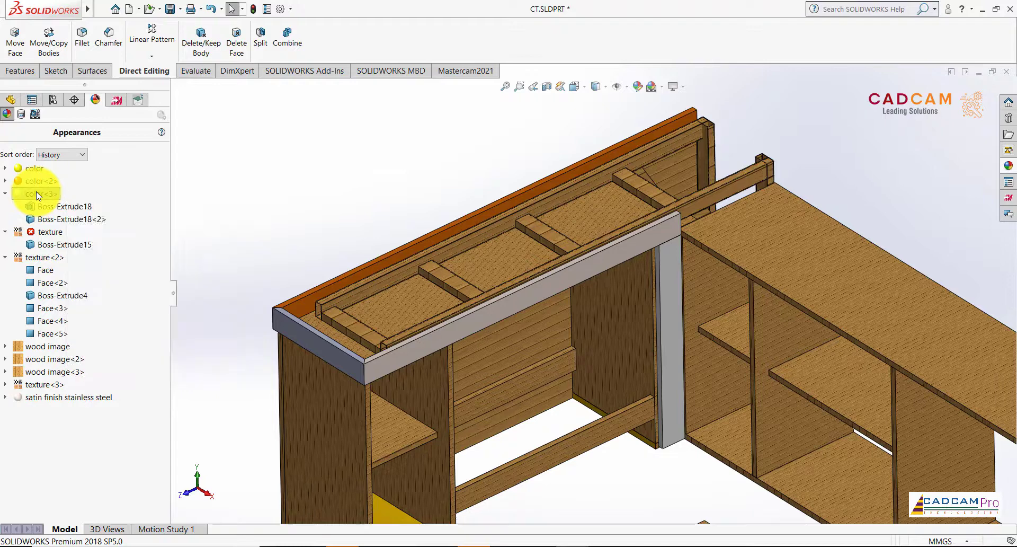
pyautogui.click(36, 172)
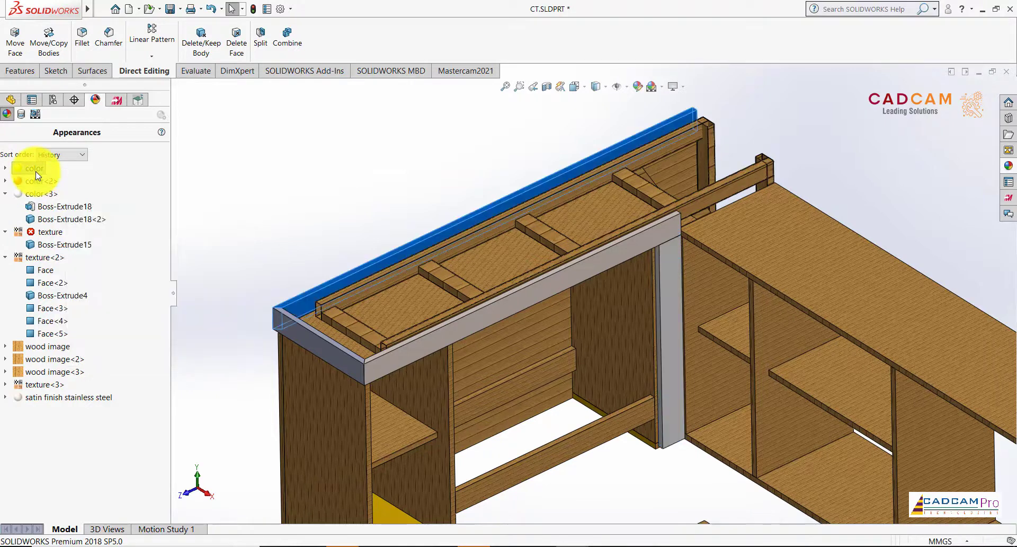
pyautogui.click(41, 183)
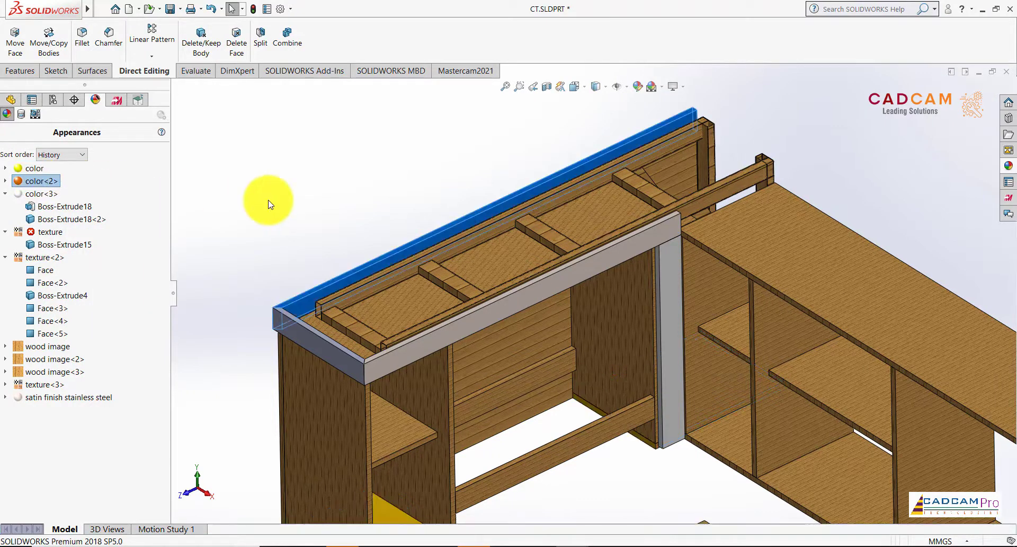
# Replace the orange color<2> appearance on the desk's long back rail with the wood image appearance file from the Desktop
pyautogui.press('z')
pyautogui.click(300, 208)
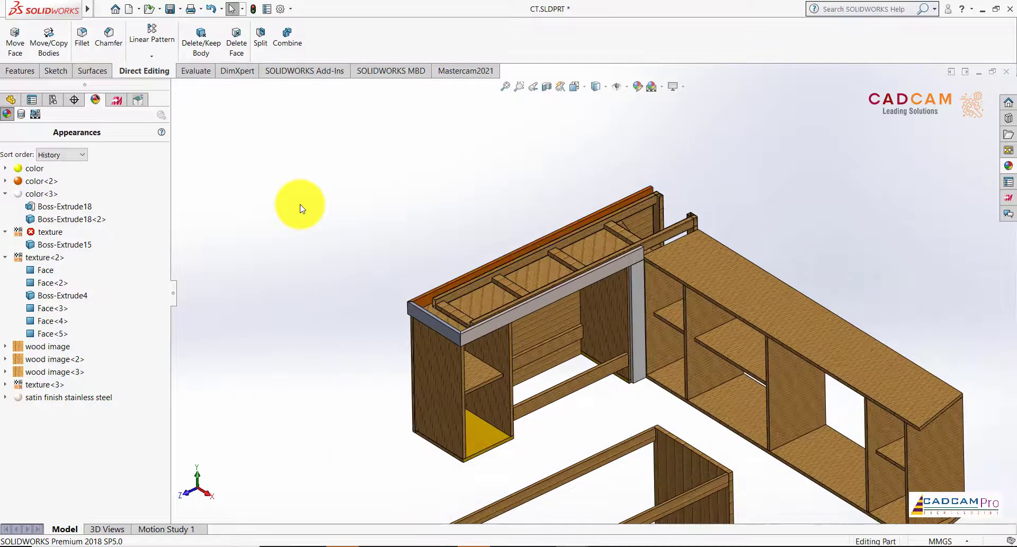
pyautogui.click(47, 185)
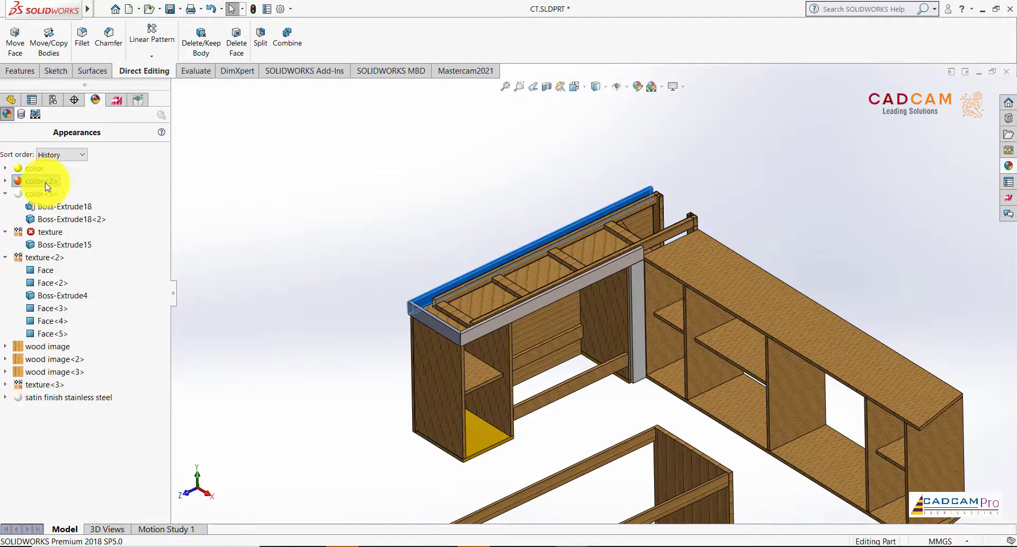
pyautogui.rightClick(43, 183)
pyautogui.click(127, 215)
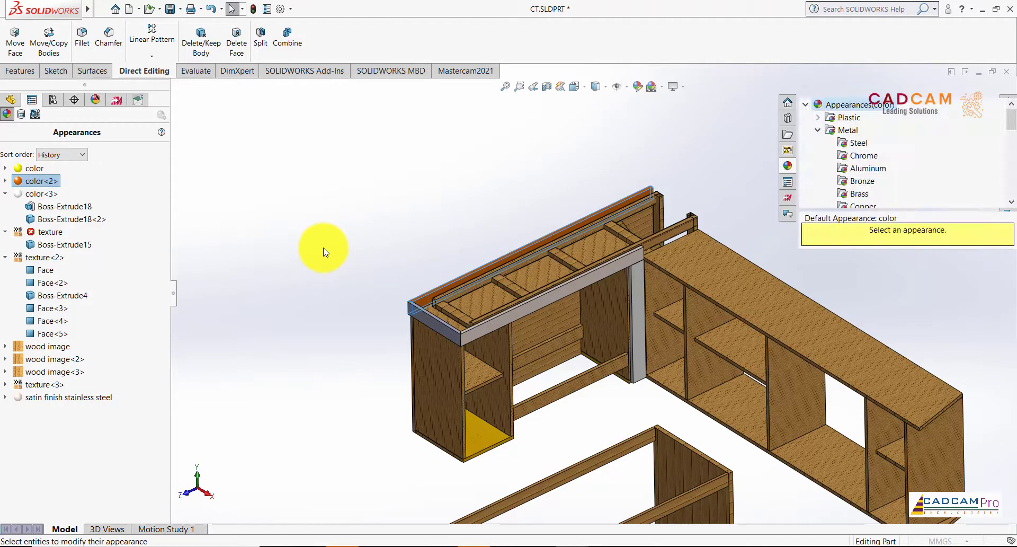
pyautogui.scroll(-2, 170, 276)
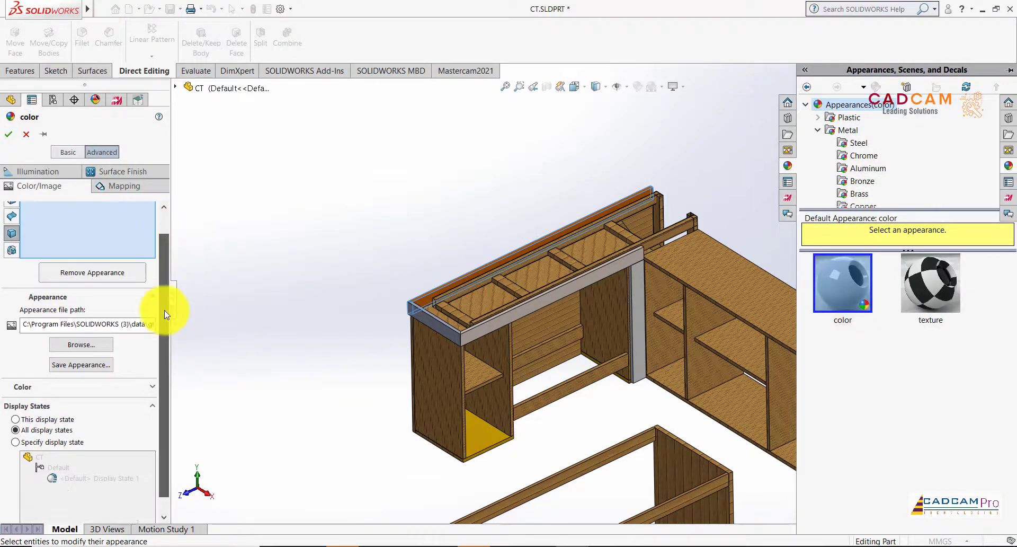
pyautogui.click(104, 348)
pyautogui.moveTo(339, 294); pyautogui.dragTo(339, 354)
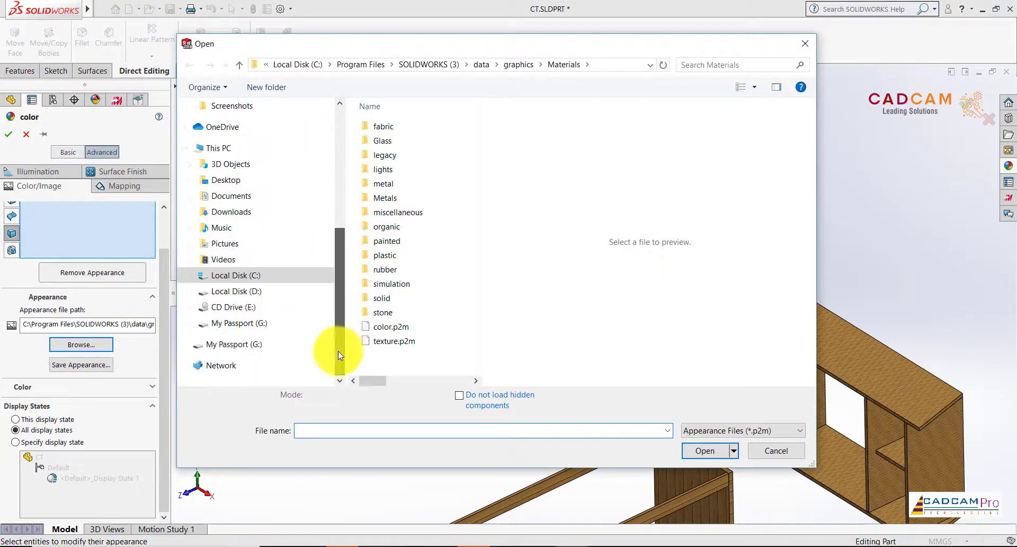
pyautogui.click(227, 180)
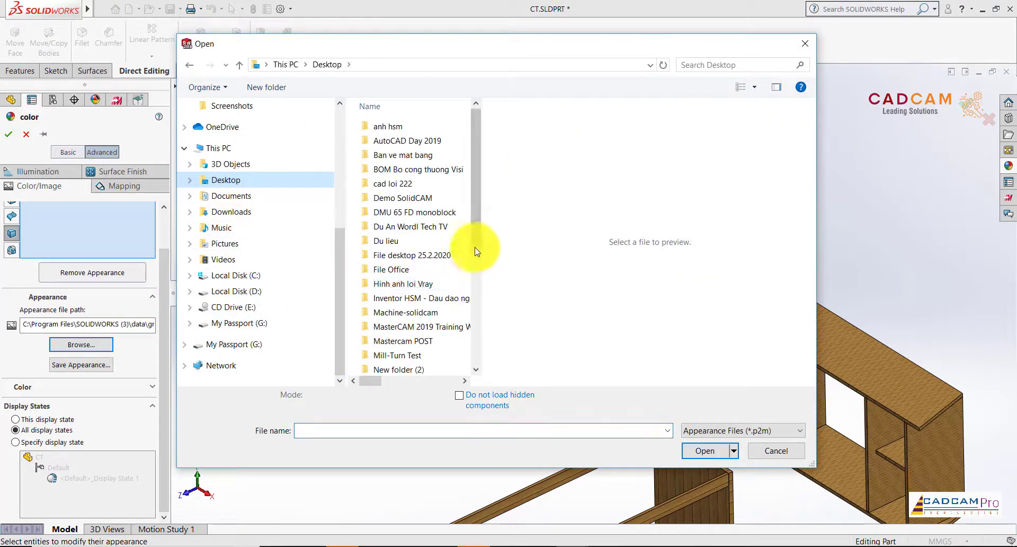
pyautogui.moveTo(475, 220); pyautogui.dragTo(483, 368)
pyautogui.doubleClick(421, 370)
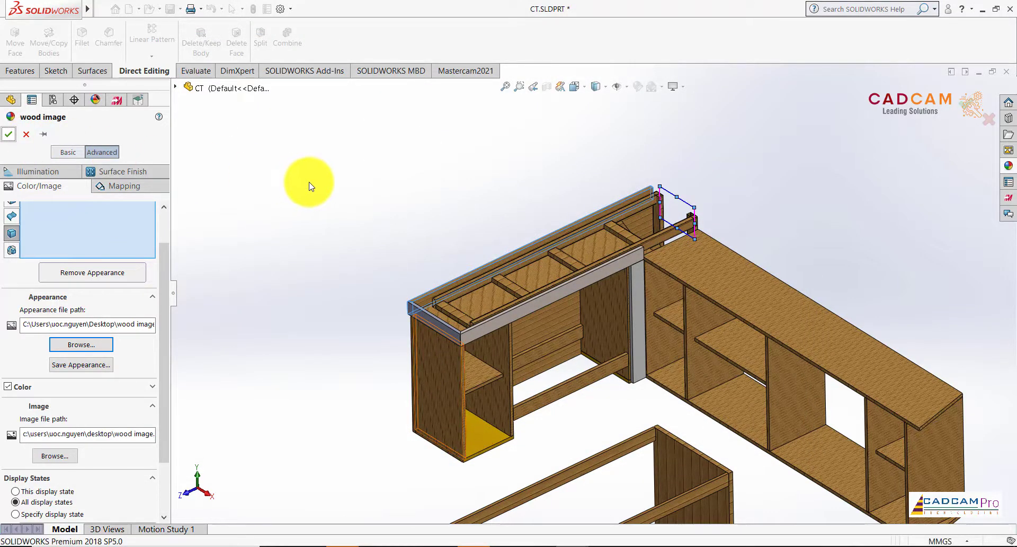
pyautogui.press('Return')
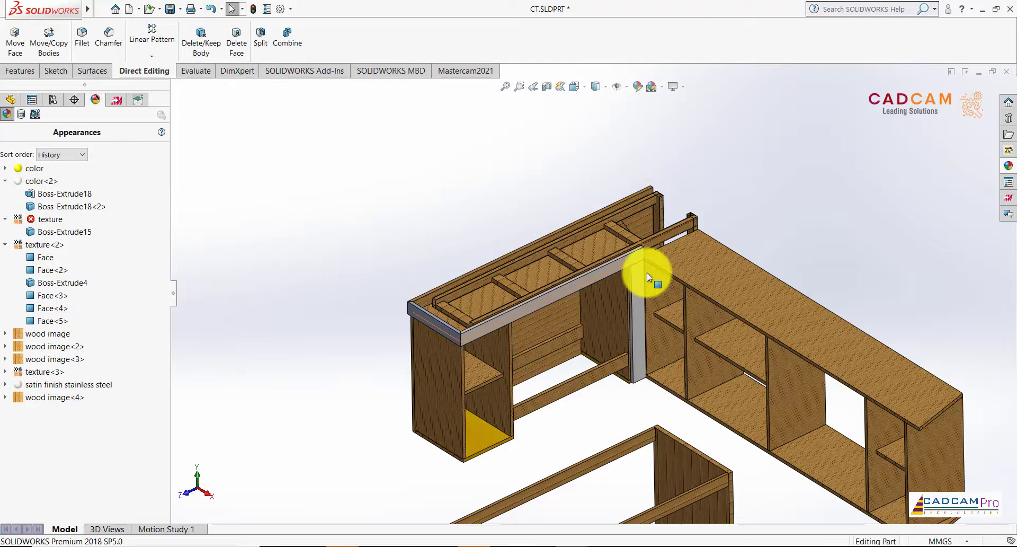
# Examine which bodies on the desk carry the yellow color and satin finish stainless steel appearances
pyautogui.scroll(-6, 647, 272)
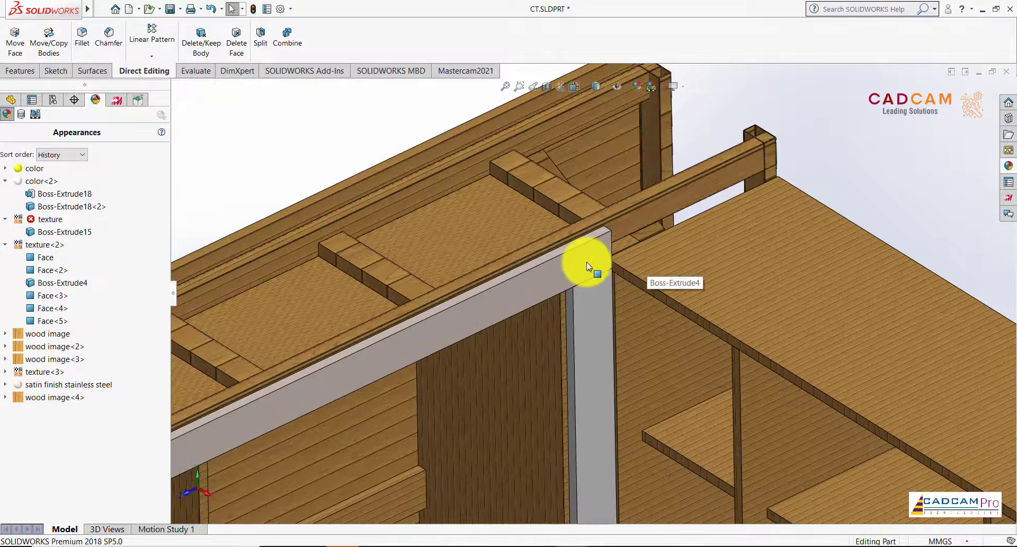
pyautogui.scroll(6, 460, 201)
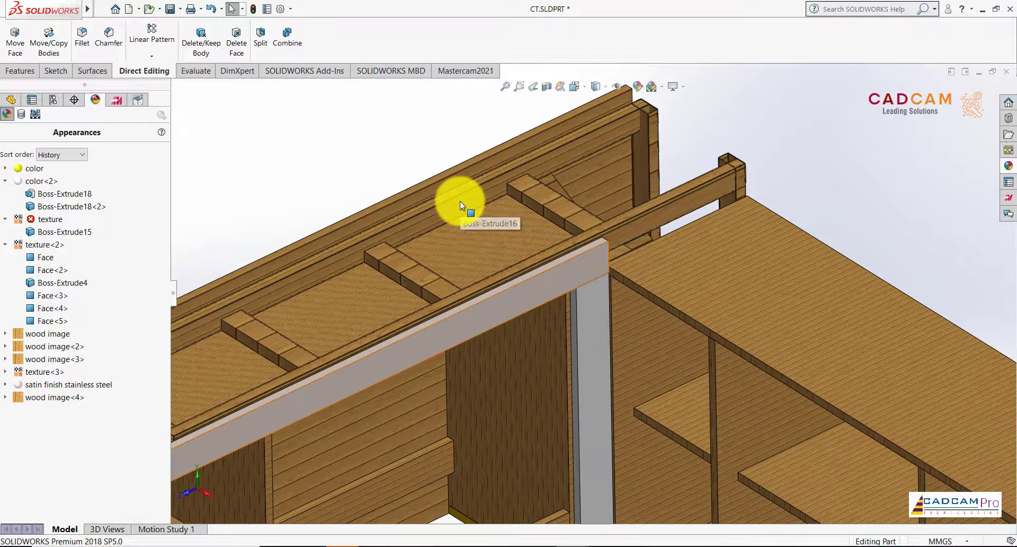
pyautogui.scroll(-4, 518, 454)
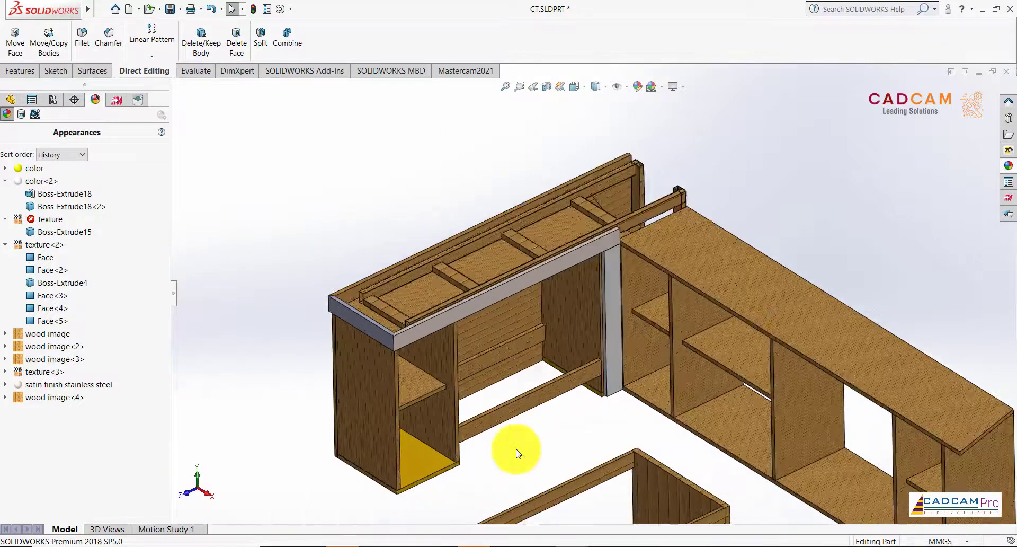
pyautogui.moveTo(224, 418); pyautogui.dragTo(35, 172)
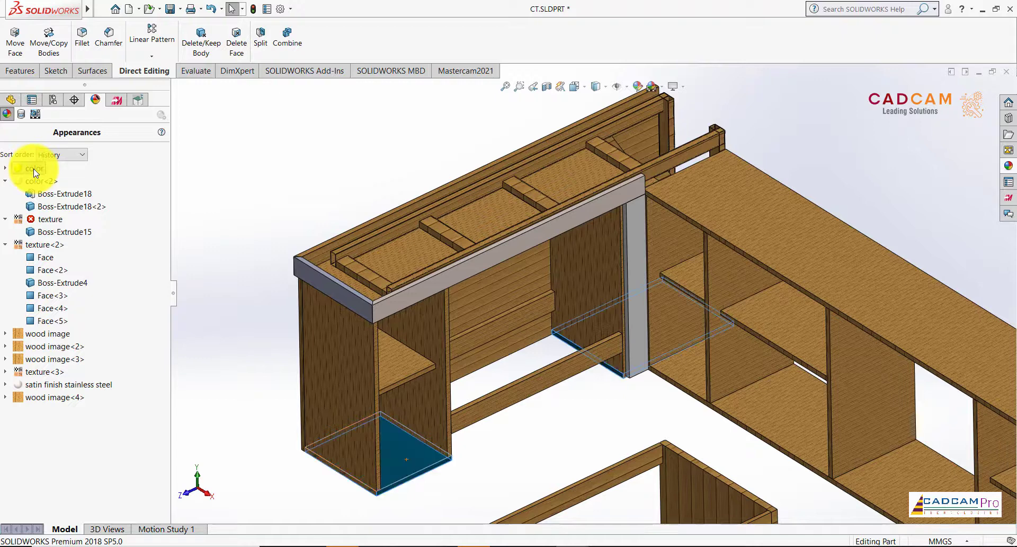
pyautogui.click(229, 214)
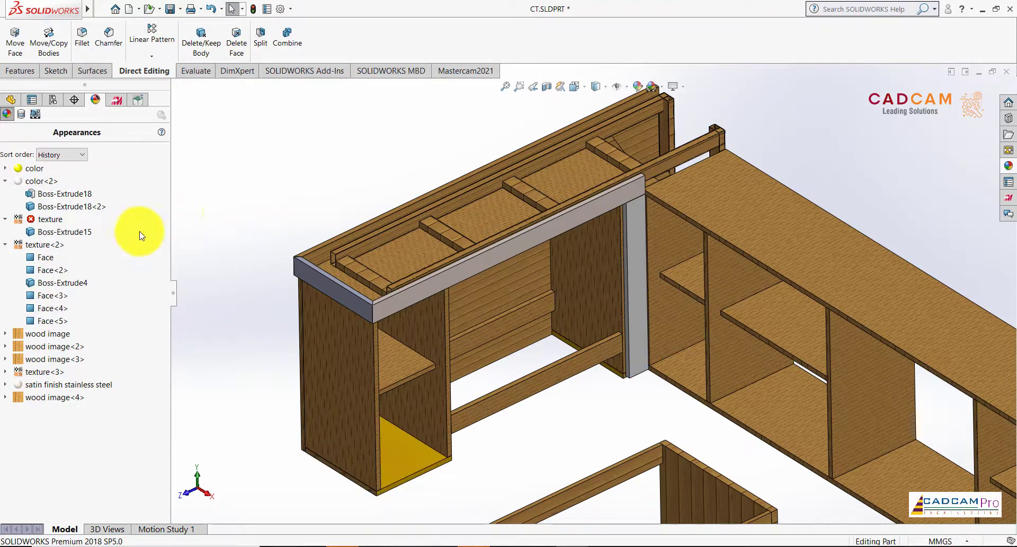
pyautogui.click(41, 388)
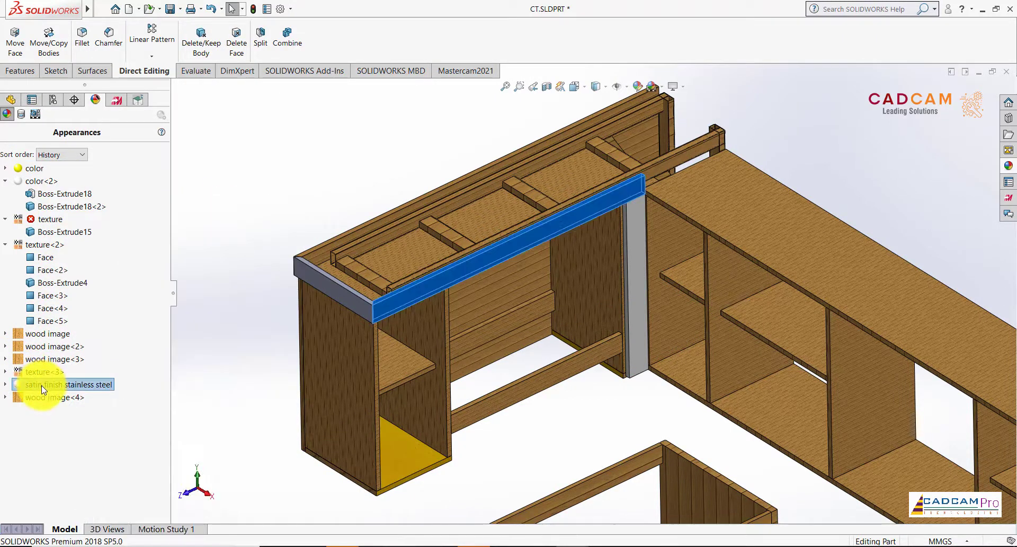
pyautogui.click(239, 350)
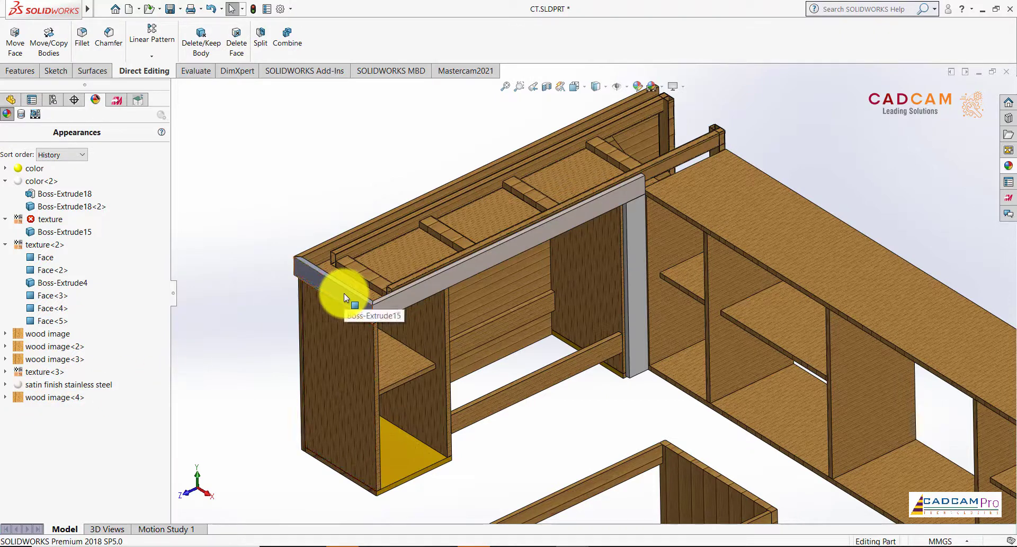
# Browse the Cloth appearances in the Fabric library and review the finishes across the whole desk and cabinet model
pyautogui.click(1008, 168)
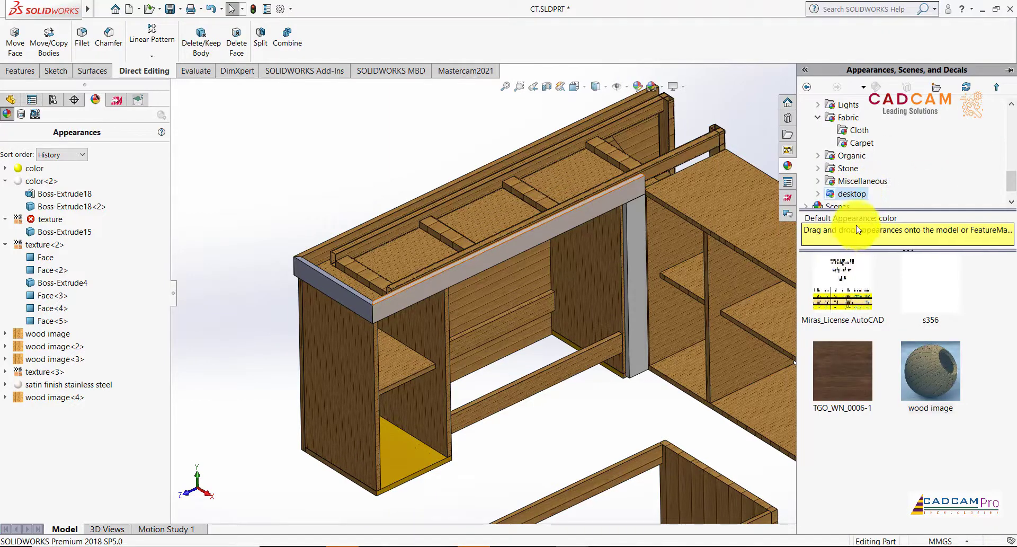
pyautogui.click(857, 131)
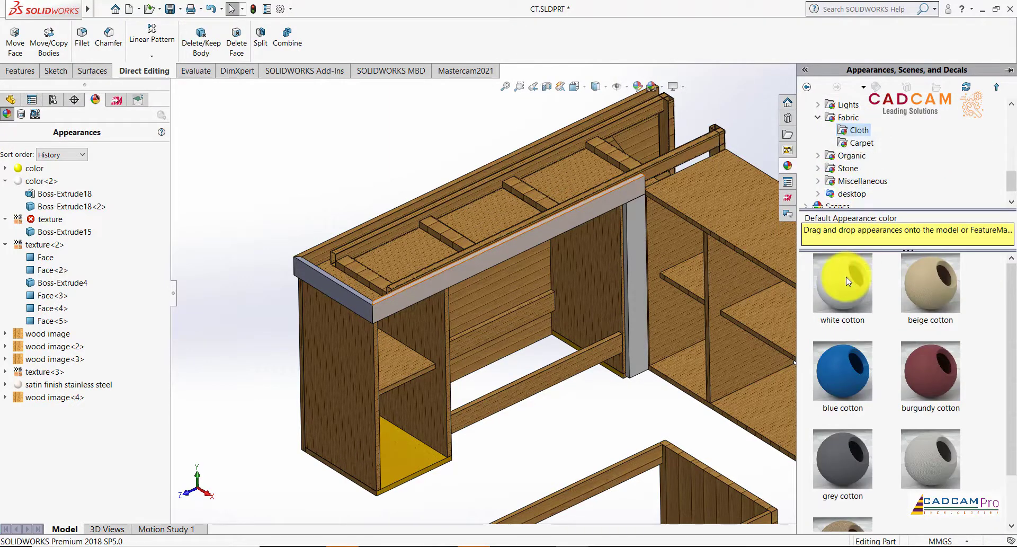
pyautogui.moveTo(846, 277); pyautogui.dragTo(309, 200)
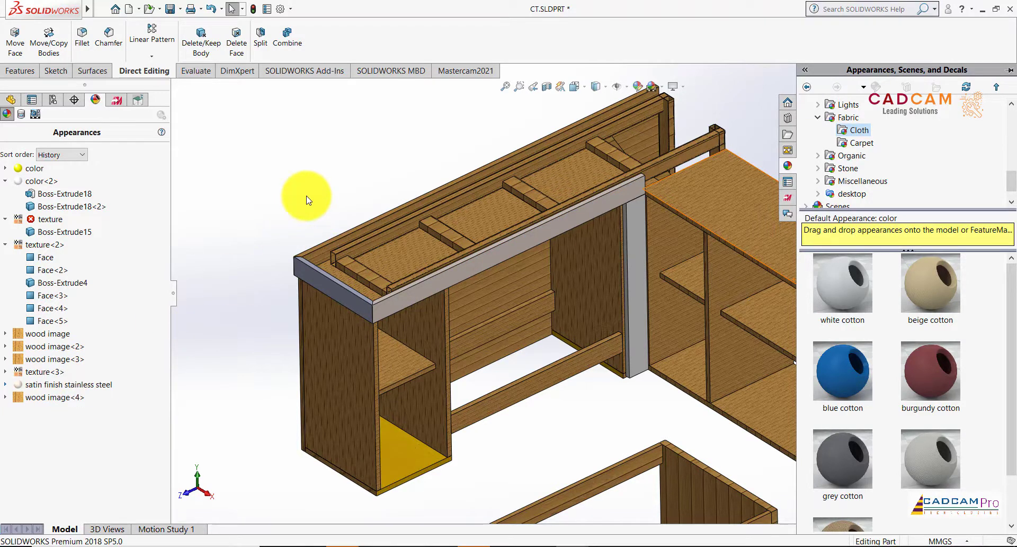
pyautogui.press('f')
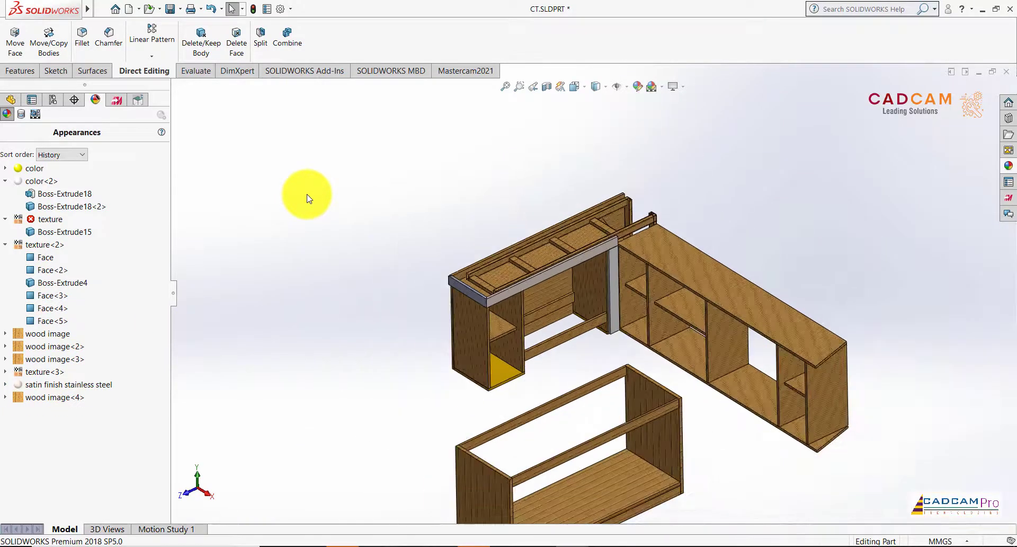
pyautogui.moveTo(674, 493); pyautogui.dragTo(692, 481, button='middle')
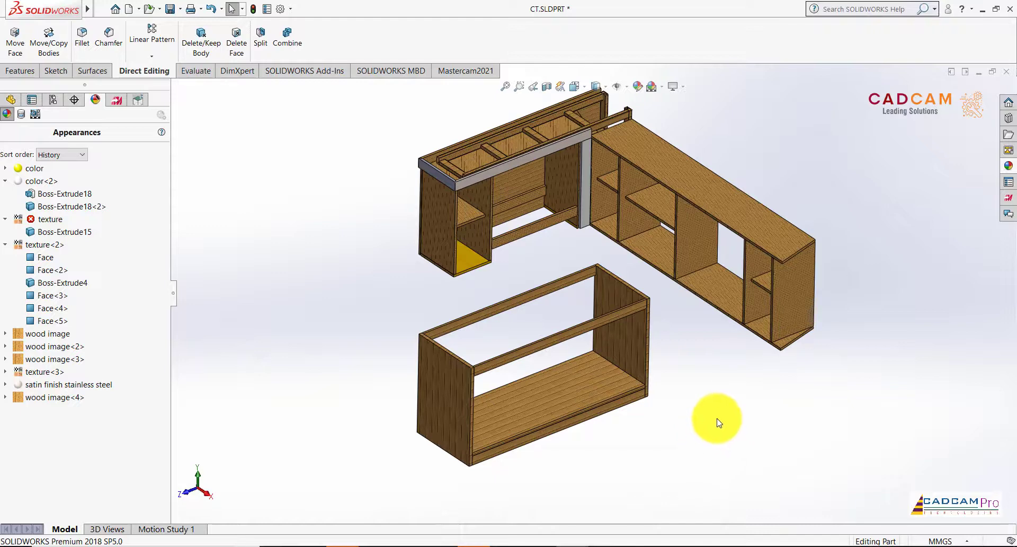
pyautogui.moveTo(719, 423); pyautogui.dragTo(719, 411, button='middle')
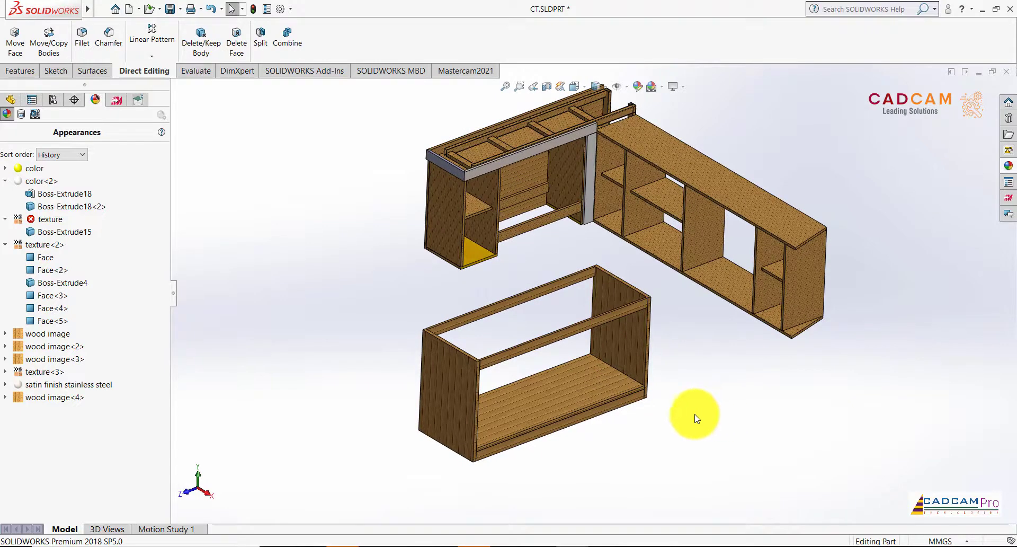